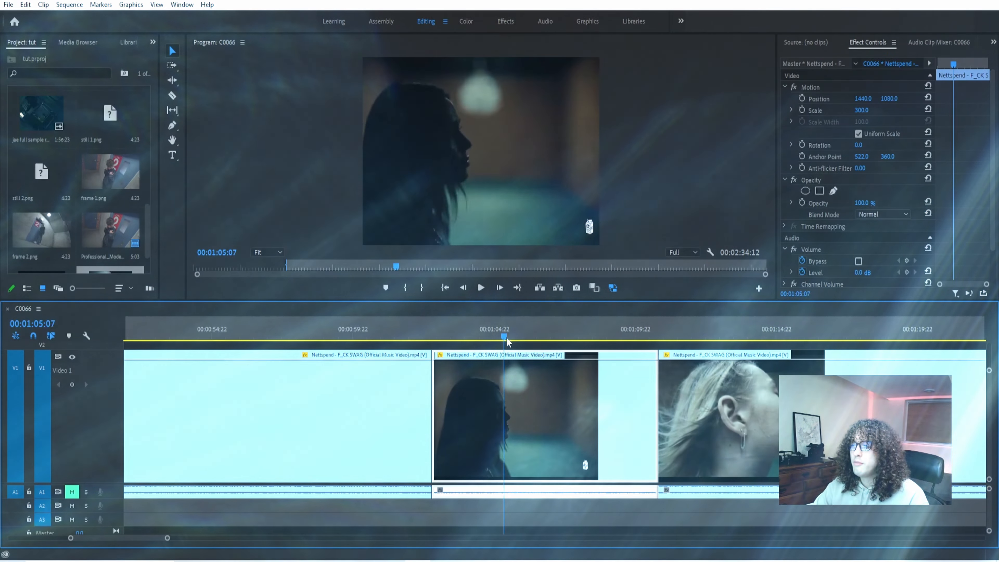
- Display the Time Remapping Speed keyframe line on the middle silhouette clip in the timeline
drag(450, 336, 502, 396)
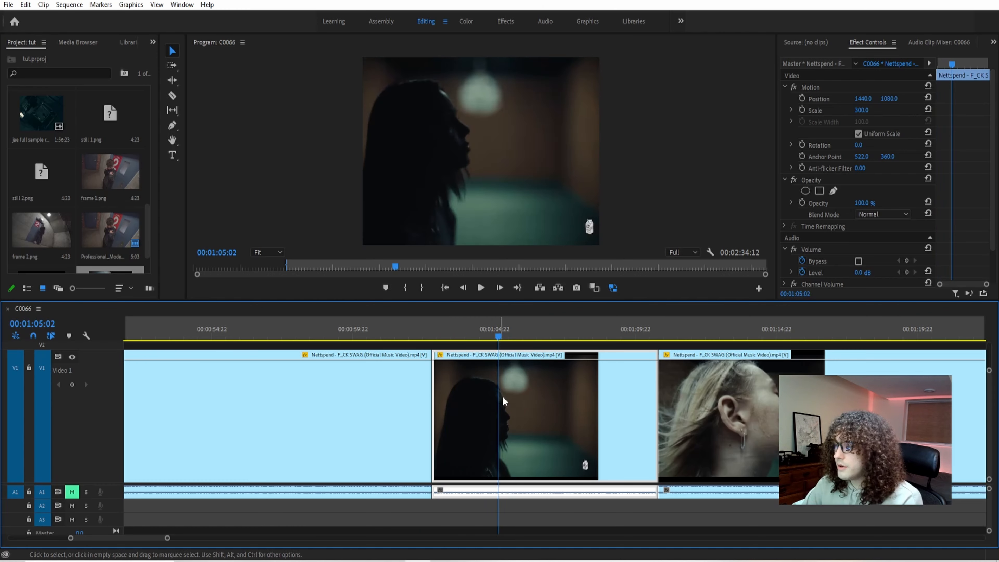
right_click(503, 397)
mouse_move(614, 552)
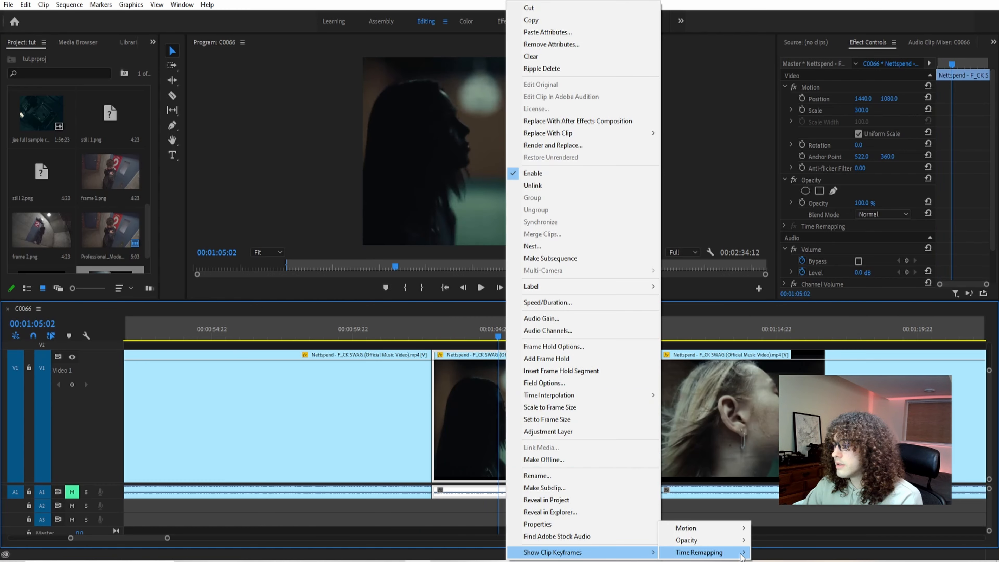
click(776, 553)
- Try speeding up the whole middle clip with its speed line and preview the playback
drag(434, 331, 480, 324)
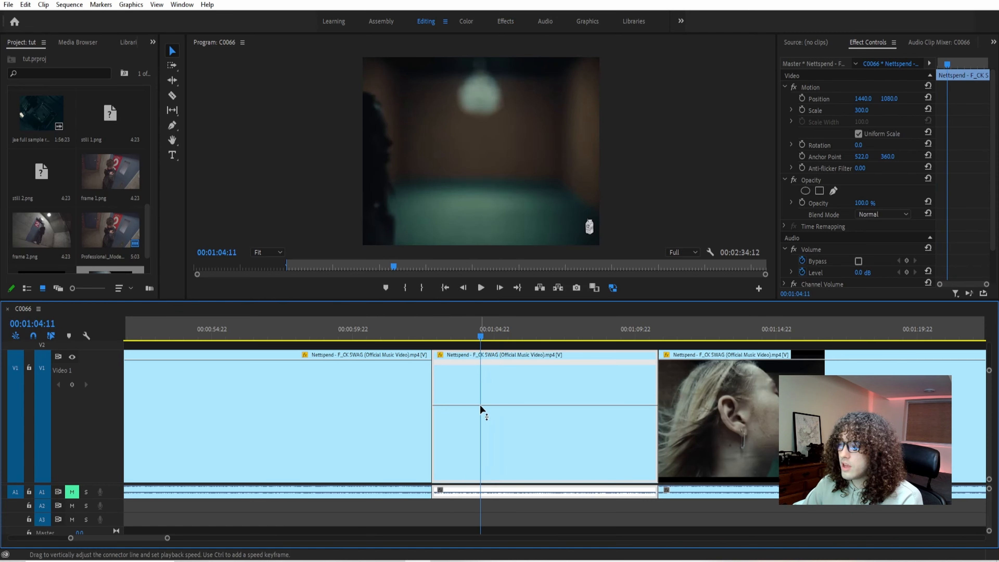
mouse_move(488, 406)
mouse_down()
mouse_move(488, 426)
mouse_move(486, 391)
mouse_up()
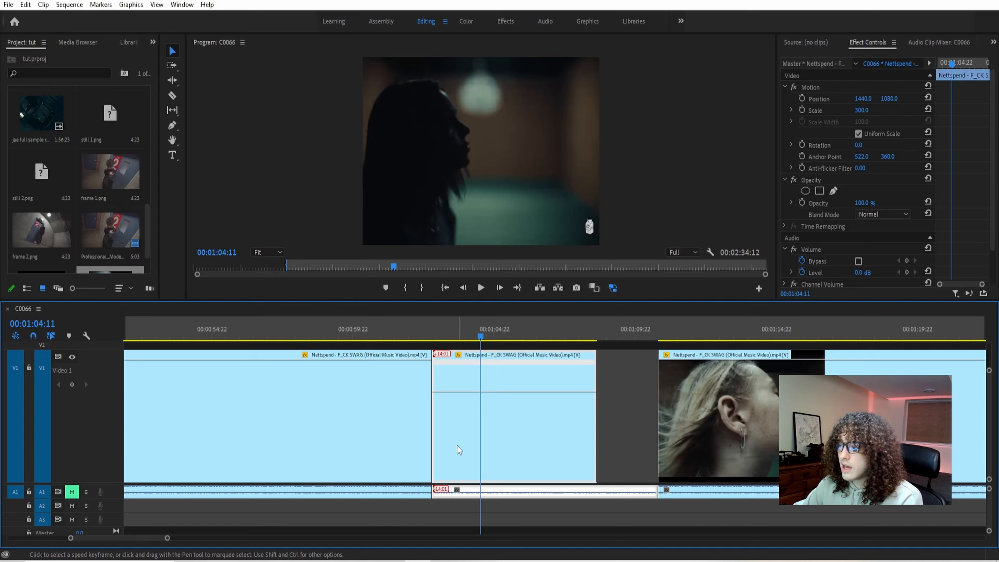
key(space)
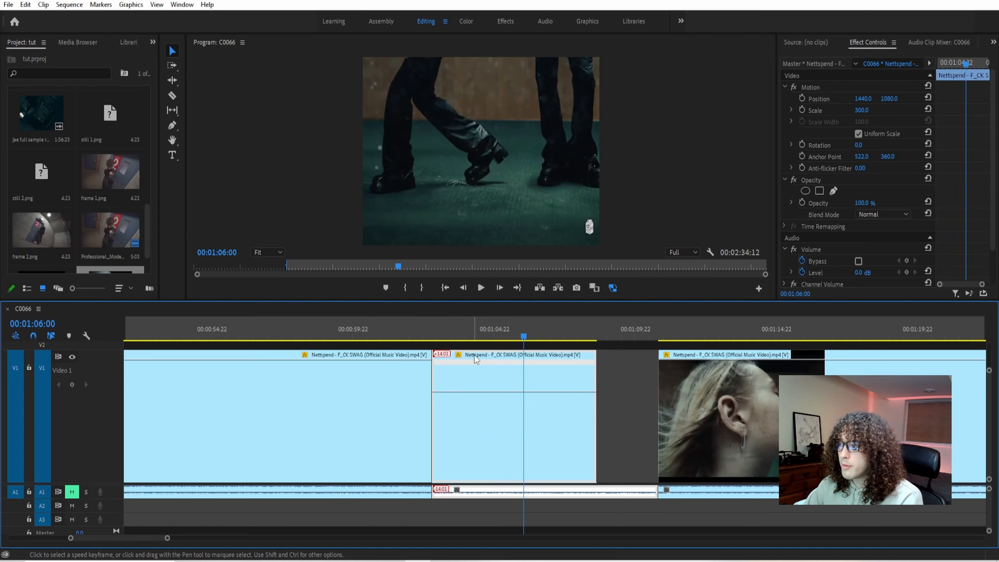
key(ctrl+z)
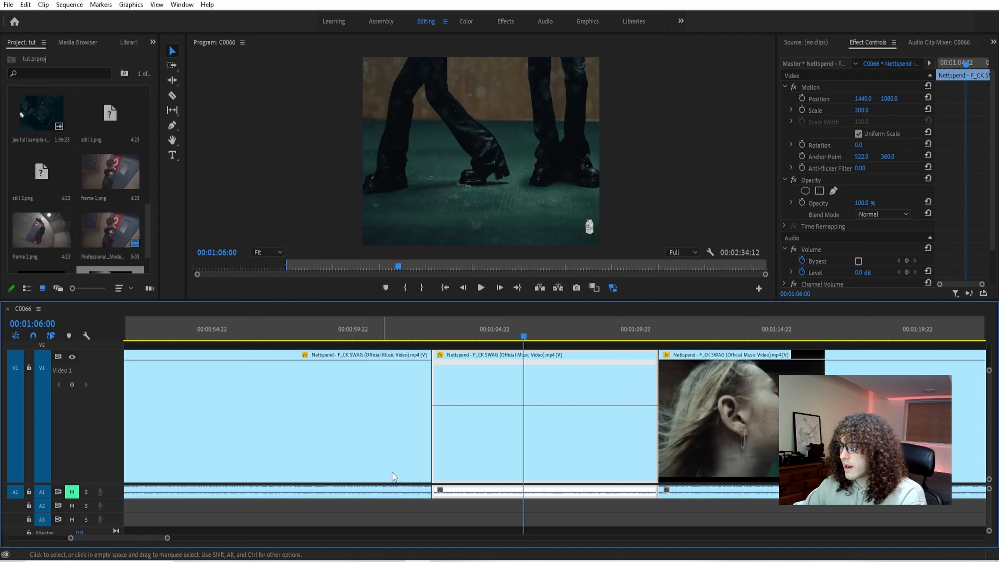
- Add speed keyframes at 00:01:04:07 and at the middle clip's start, and raise the speed of the section between them
drag(437, 337, 476, 364)
click(72, 385)
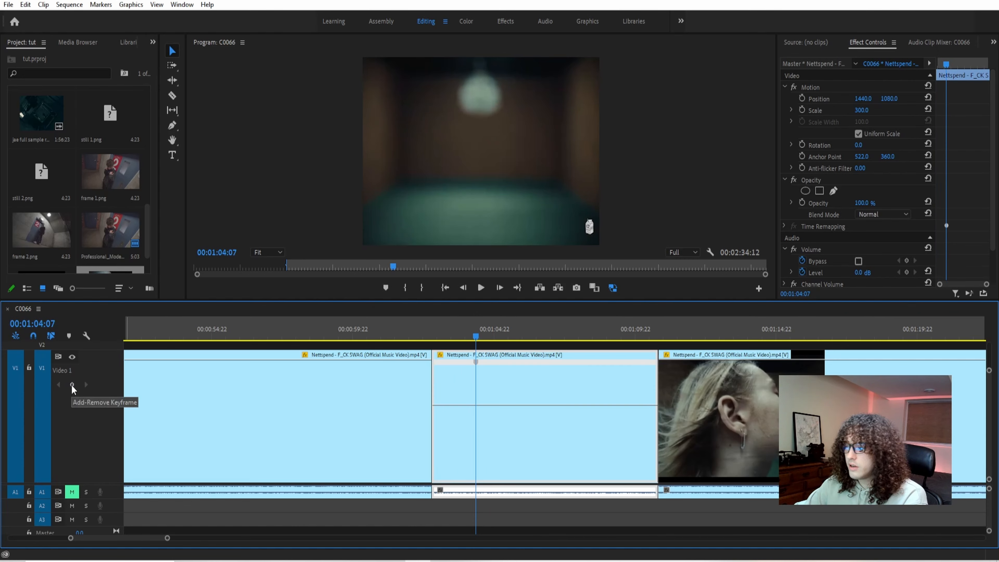
drag(466, 331, 433, 332)
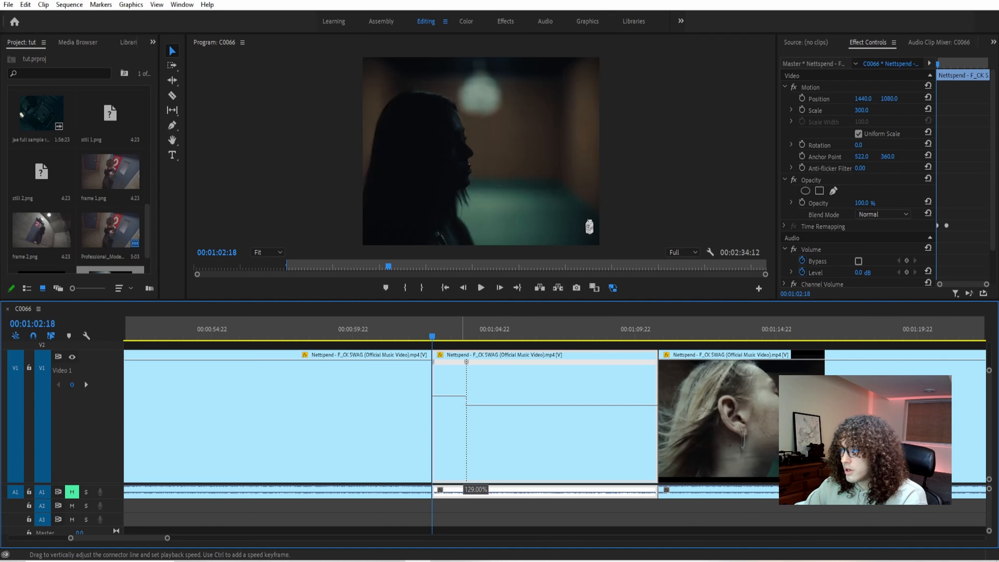
drag(447, 387, 459, 388)
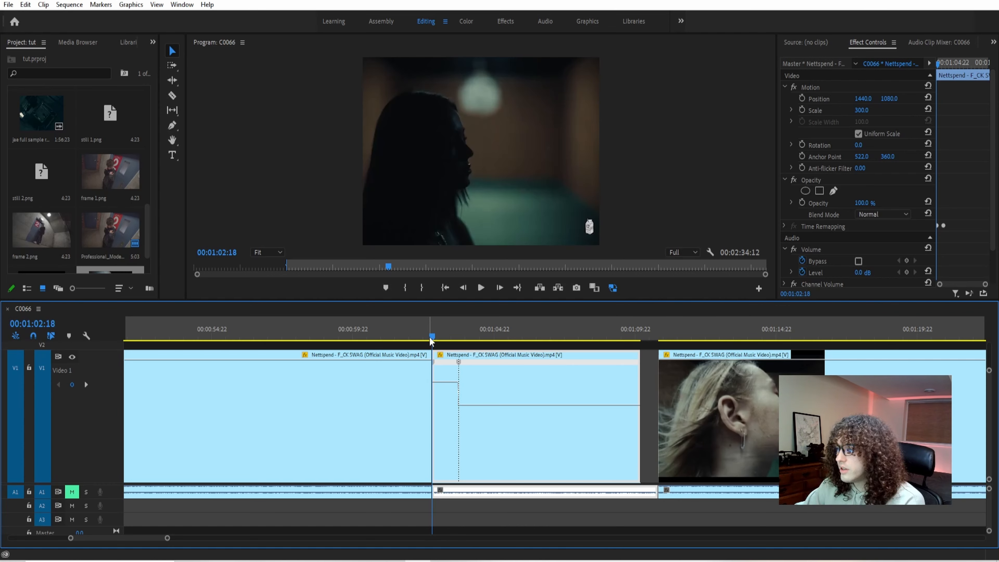
- Split the second speed keyframe into a gradual ramp and bend its handle to smooth the transition to normal speed
drag(430, 341, 468, 342)
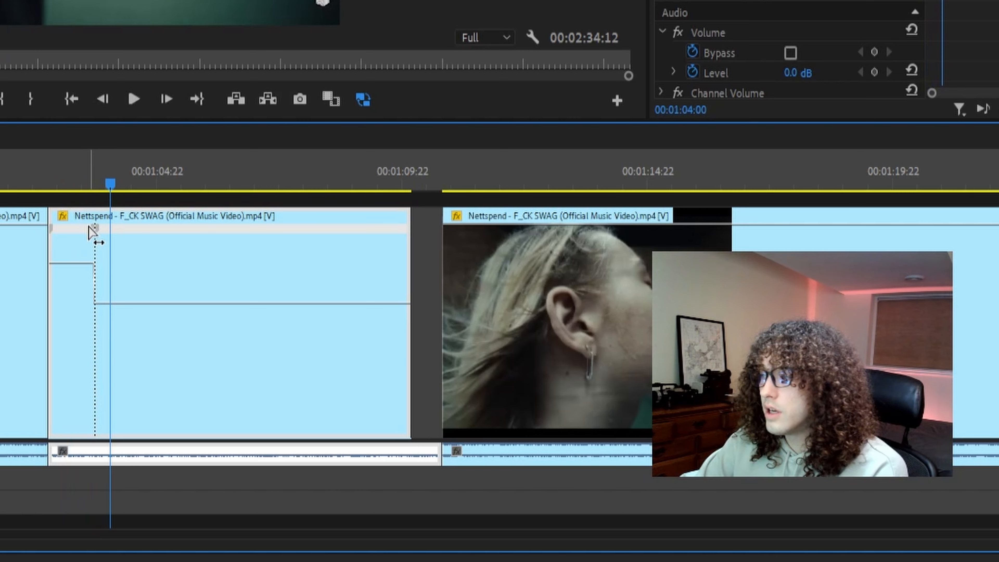
click(93, 228)
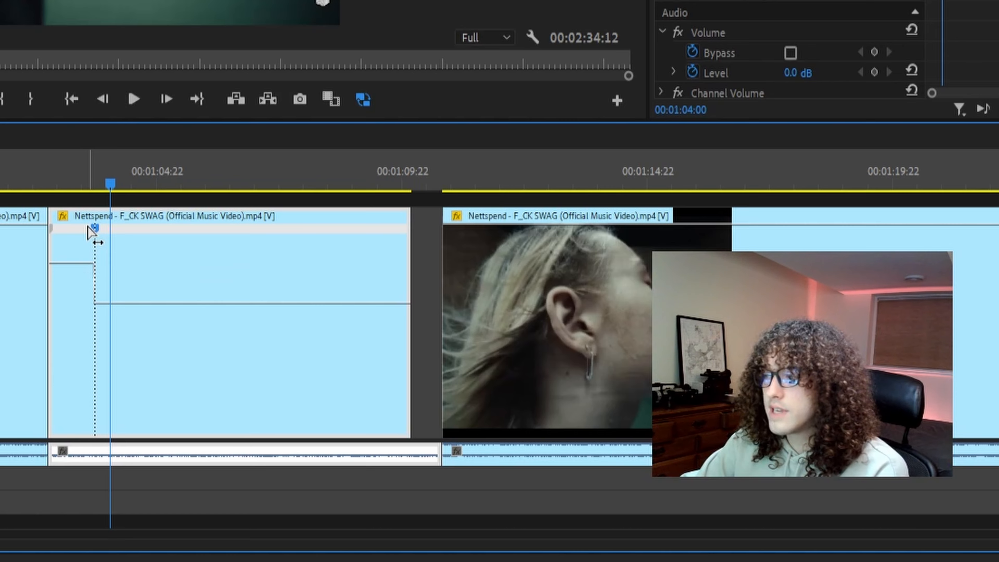
drag(88, 228, 76, 261)
click(76, 232)
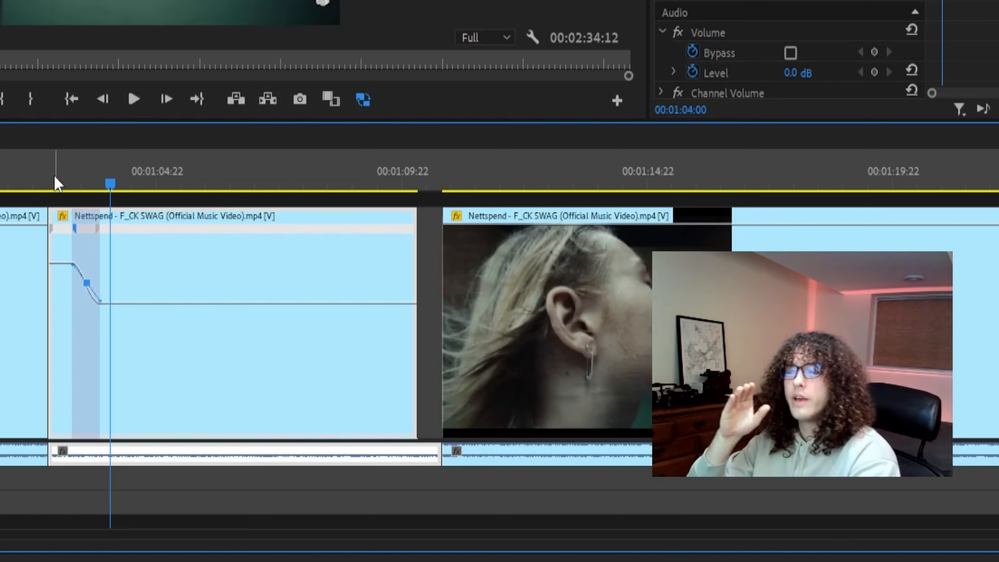
key(ctrl+z)
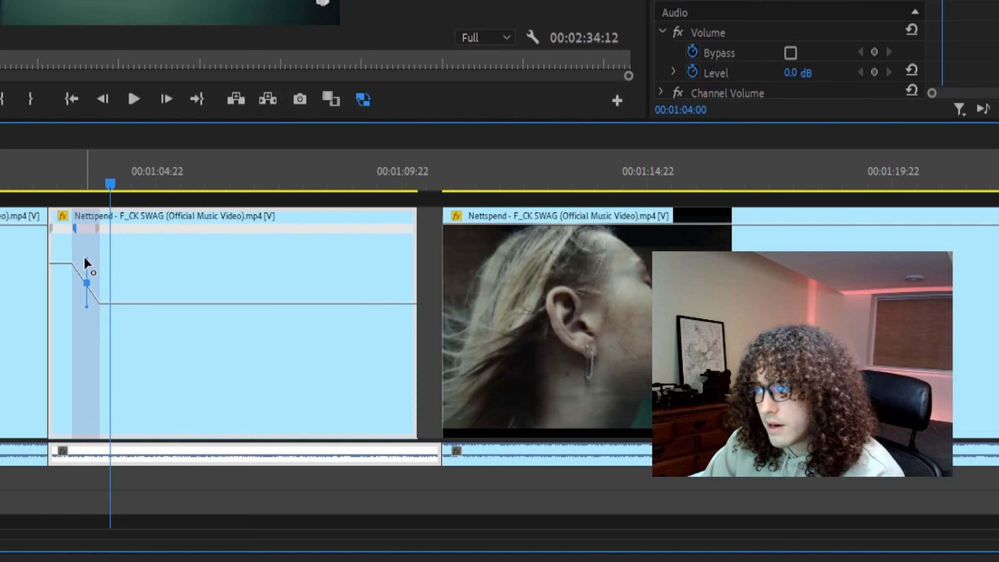
drag(52, 256, 22, 254)
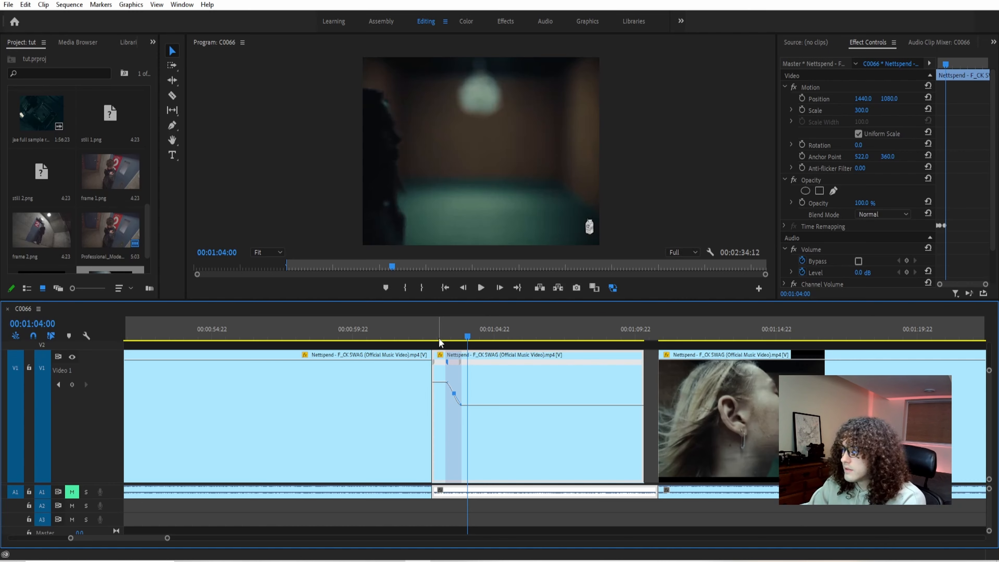
- Play the middle clip from its start to review the speed ramp
click(434, 328)
key(space)
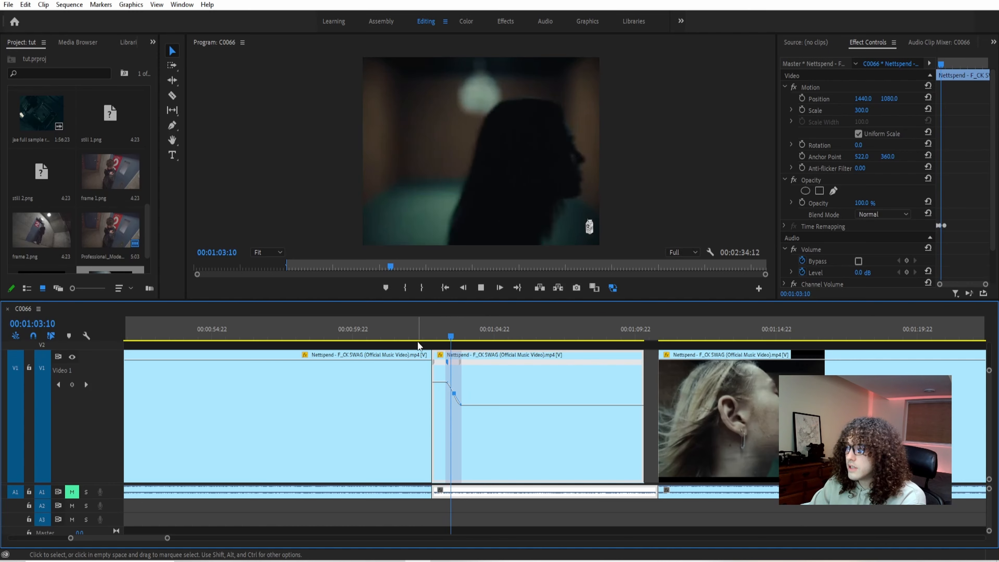
key(space)
- Raise the speed of the clip's opening section before the ramp much higher, in several adjustments
scroll(447, 380, up, 4)
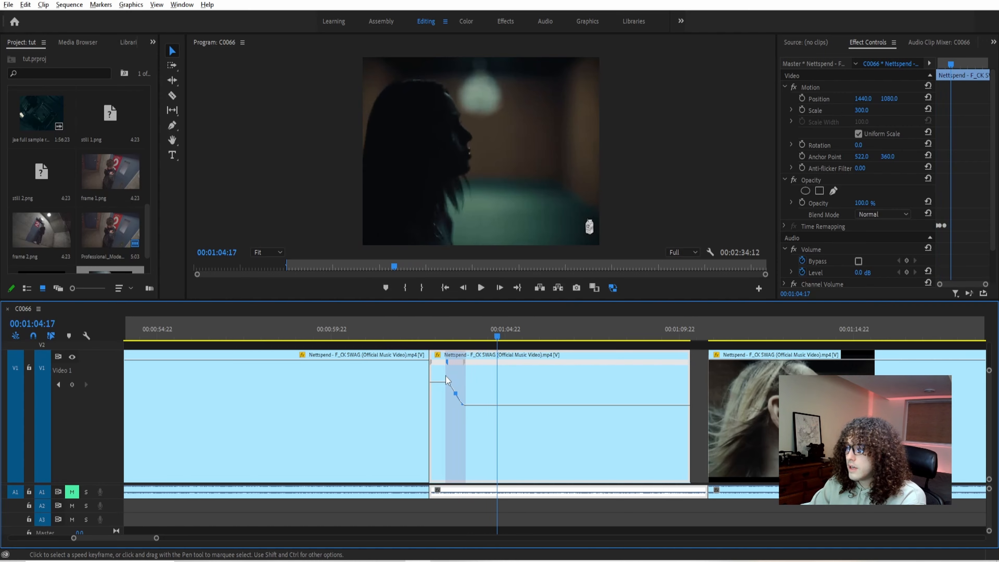
click(426, 336)
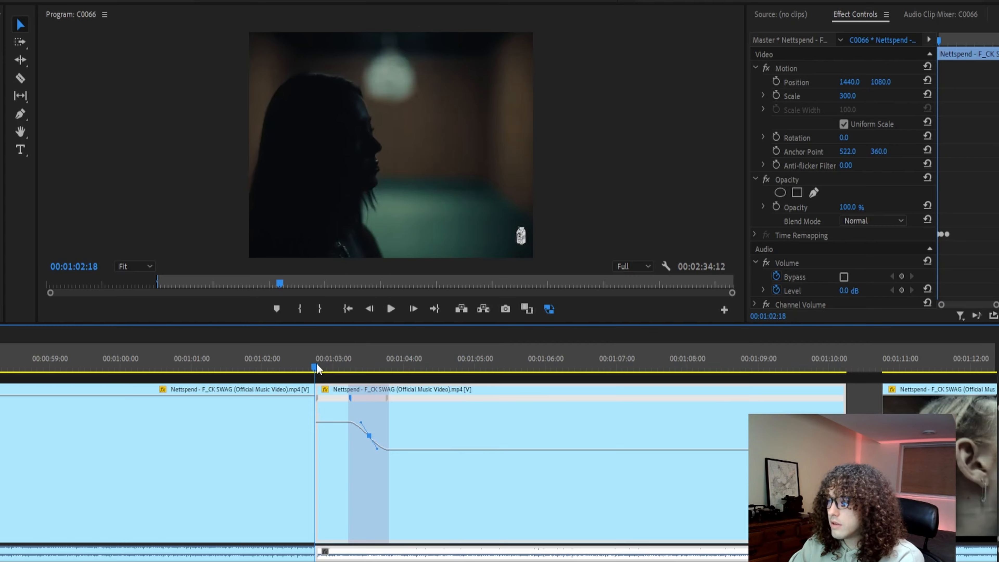
drag(330, 429, 330, 421)
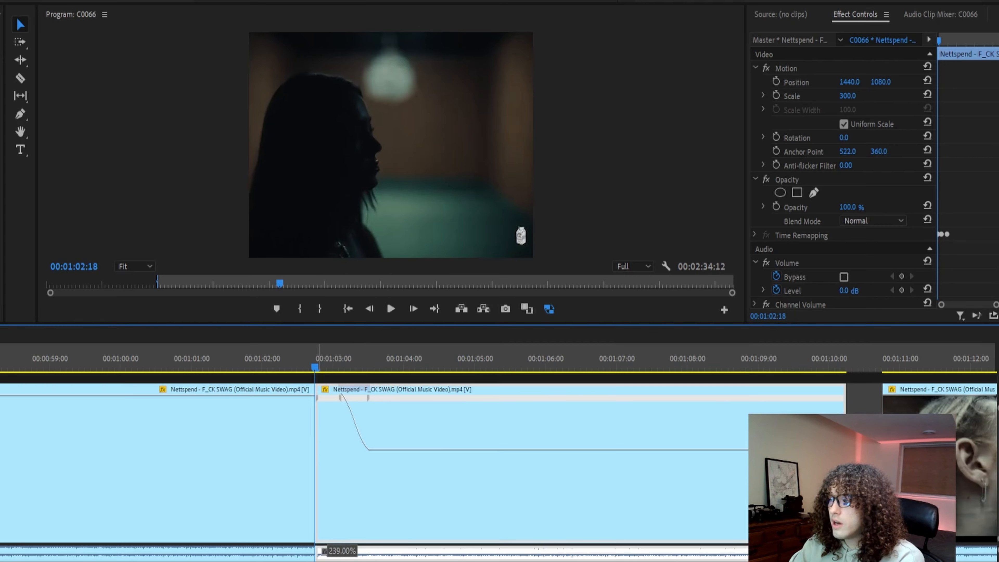
drag(326, 291, 326, 284)
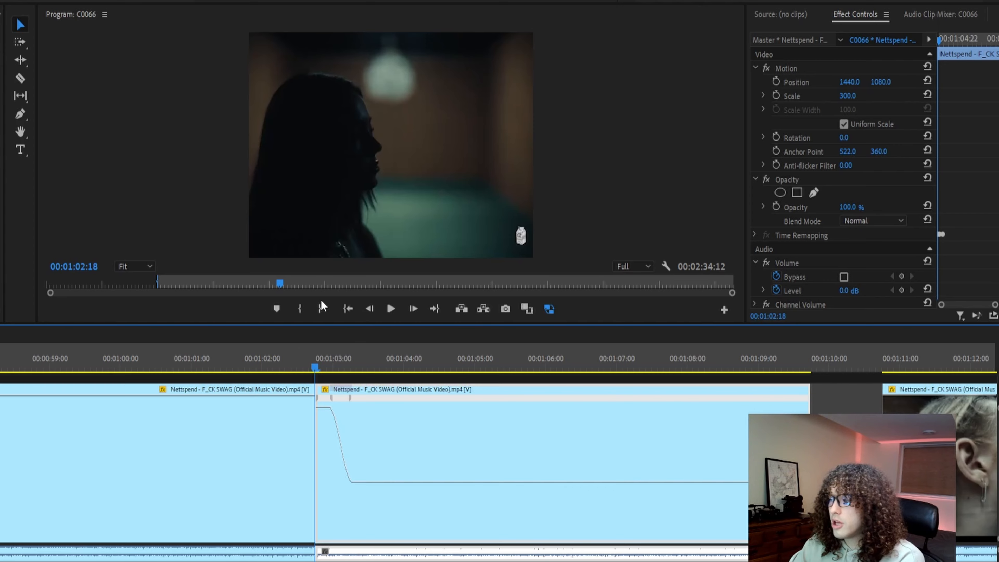
drag(322, 363, 326, 405)
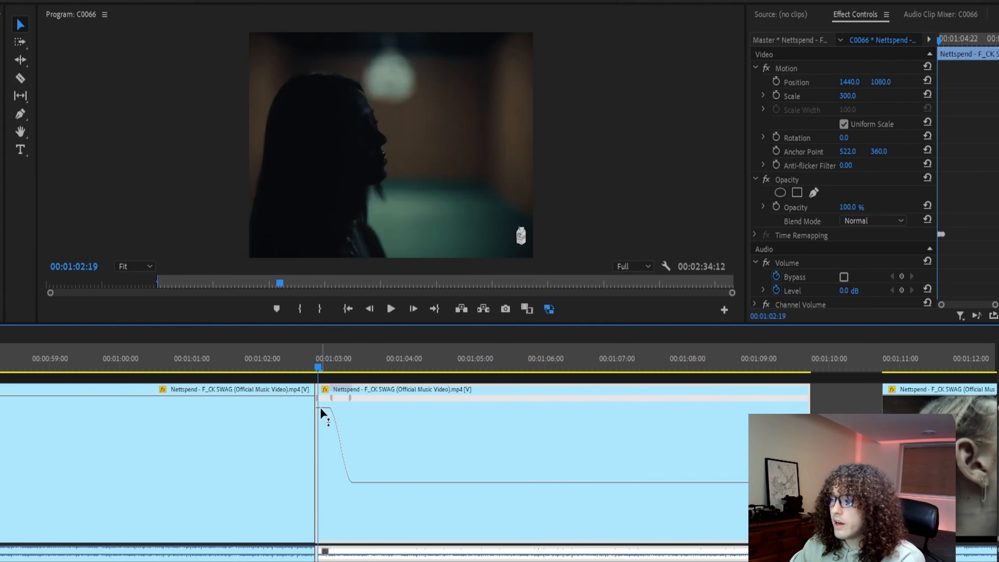
drag(321, 354, 321, 355)
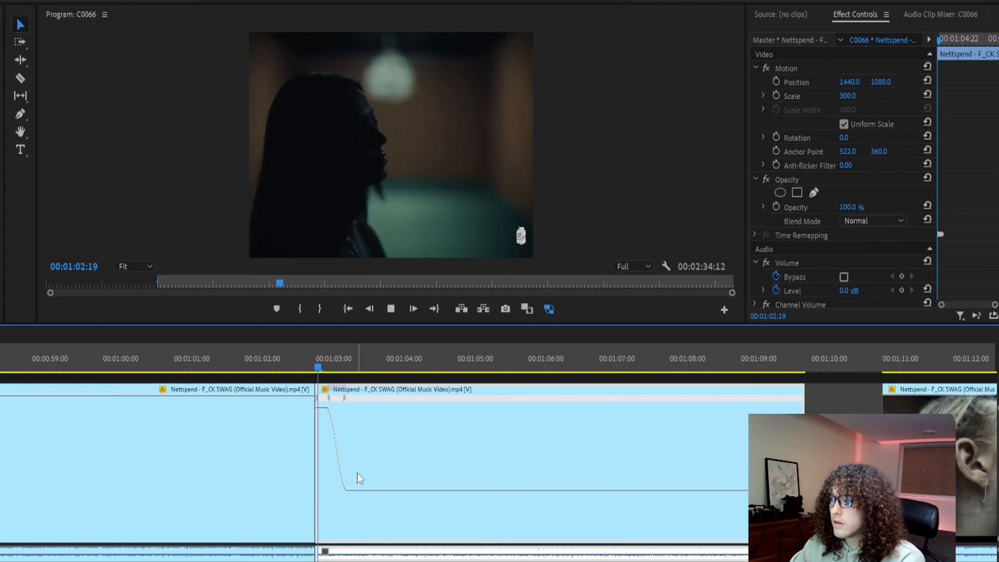
- Preview the cut into the ramped clip and increase the opening section's speed further for a steeper, shorter ramp
click(285, 370)
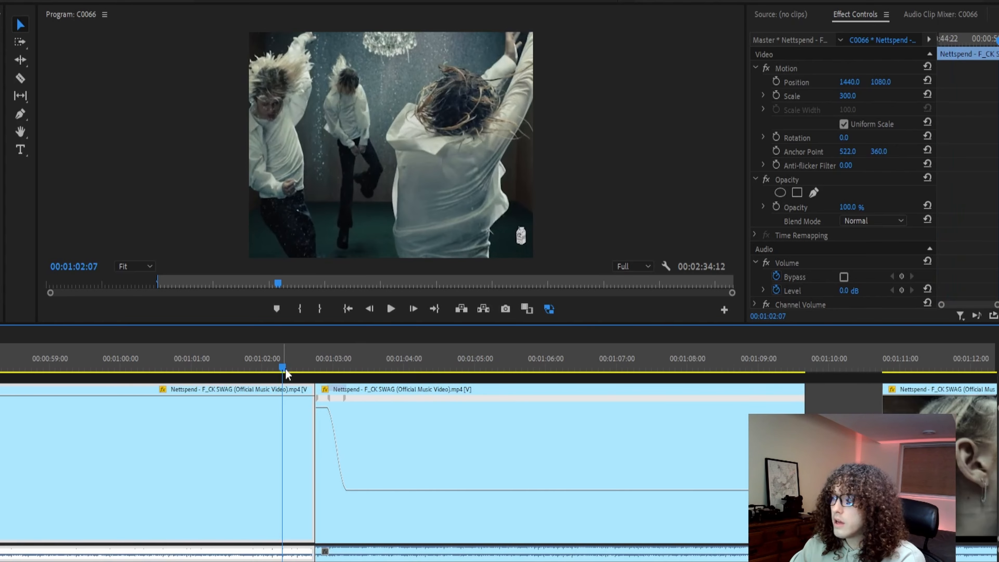
key(space)
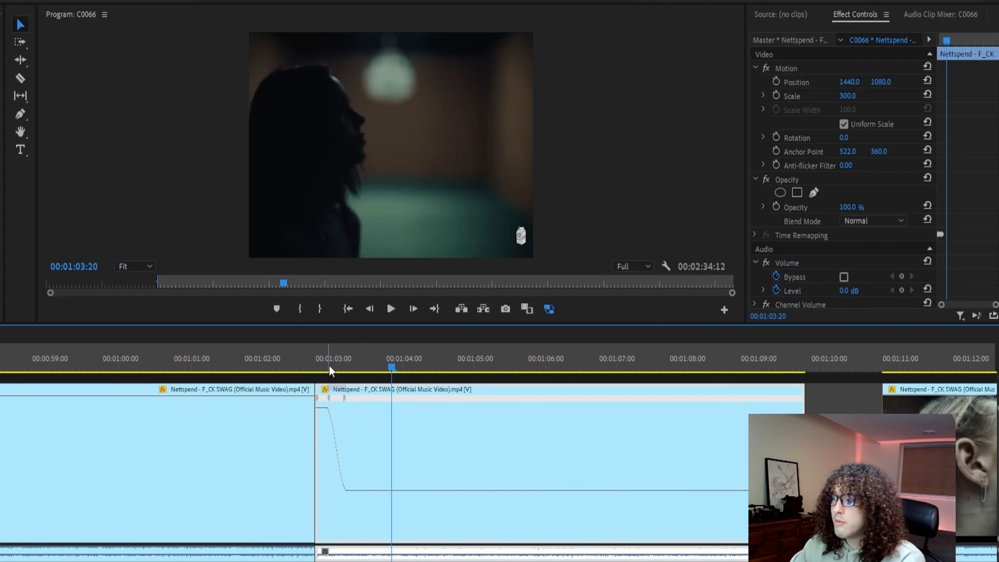
click(330, 370)
drag(319, 398, 322, 346)
drag(321, 407, 321, 341)
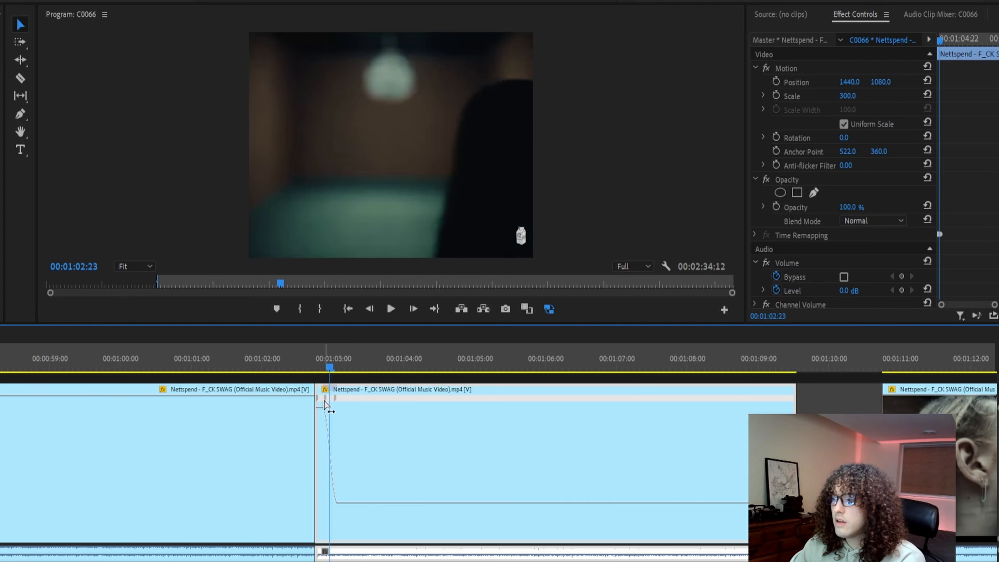
- Replay the cut from the previous clip into the ramped clip several times to check how the speed ramp looks
click(285, 376)
key(space)
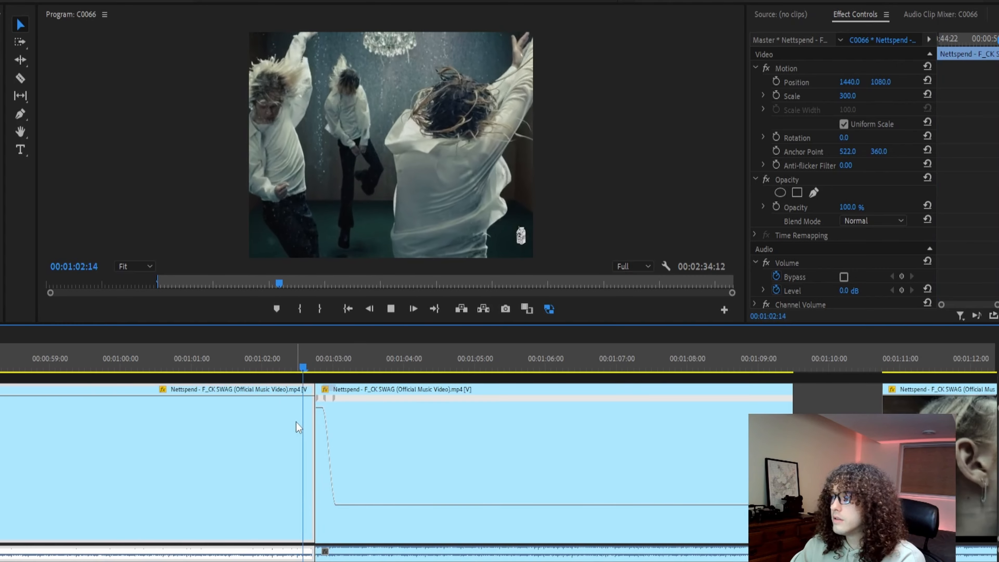
key(space)
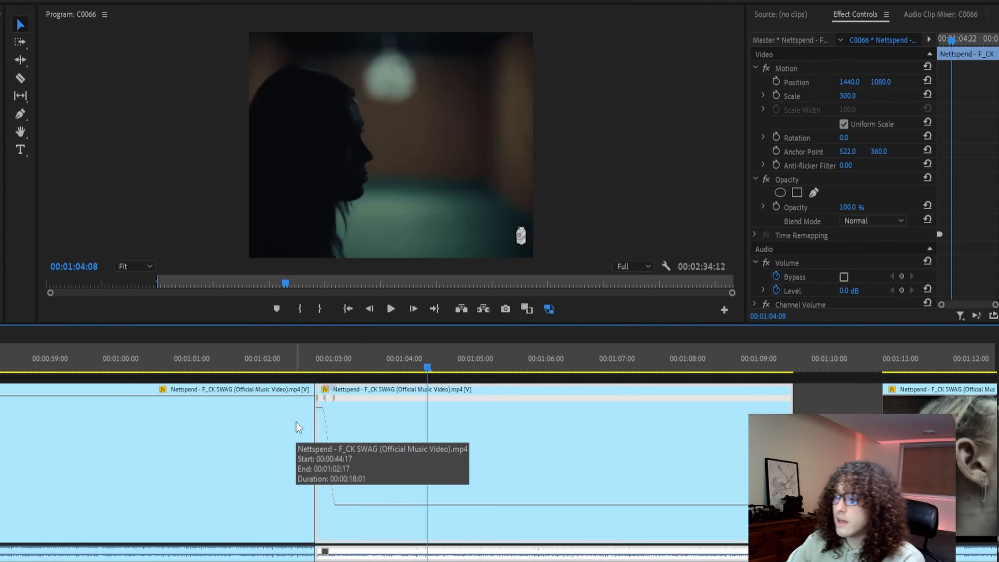
click(272, 363)
key(space)
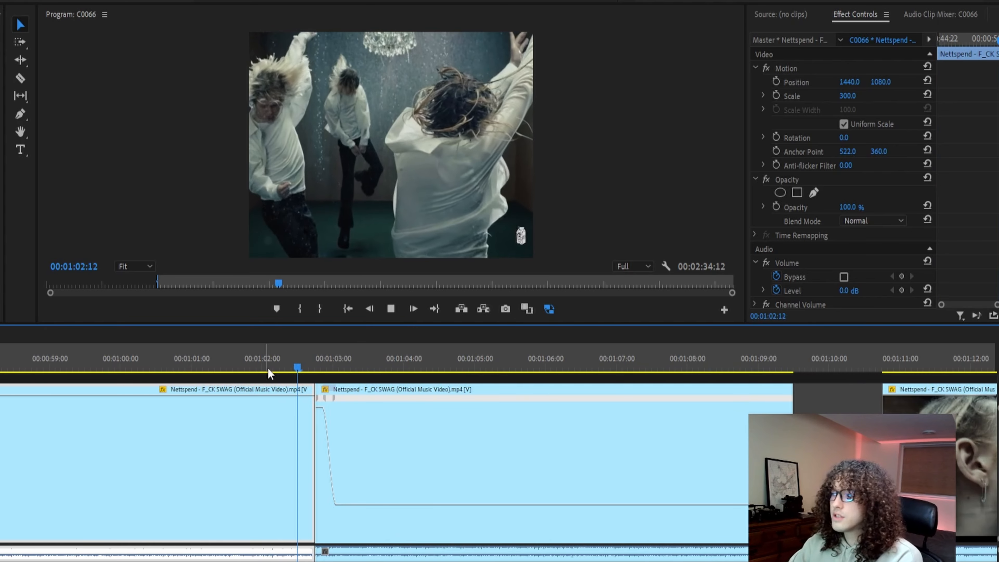
click(291, 365)
key(space)
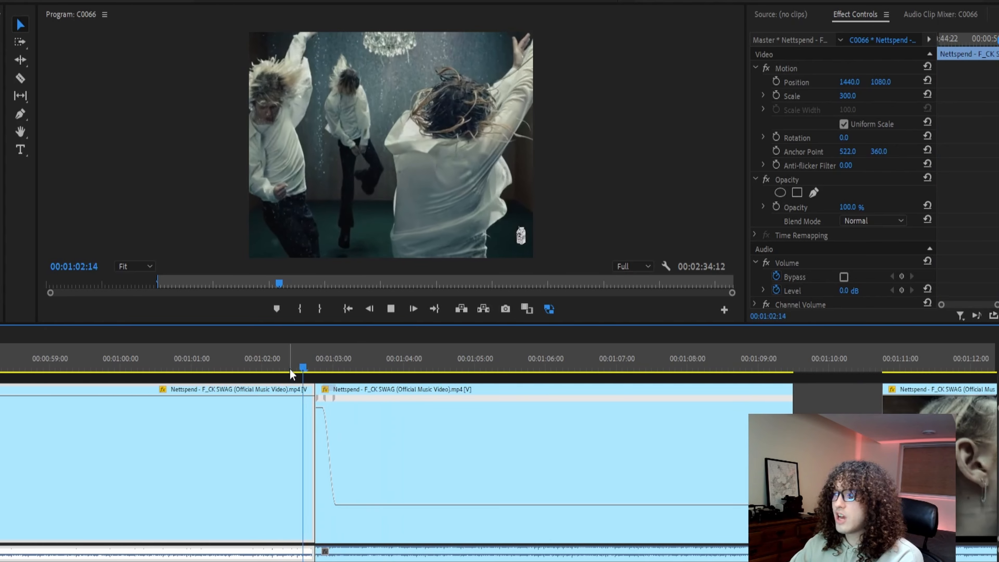
click(292, 360)
key(space)
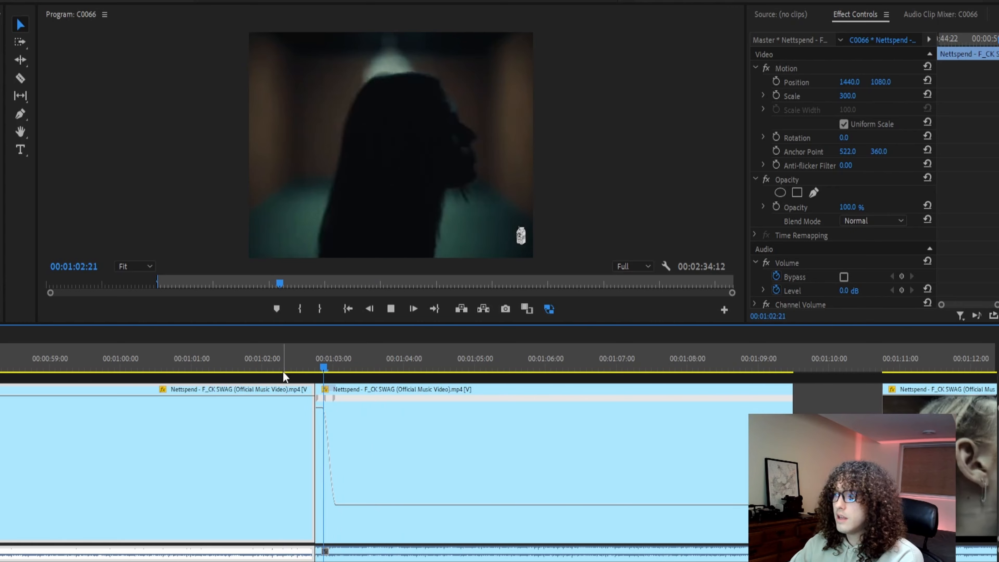
- Set the ramped clip's Time Interpolation to Optical Flow
drag(284, 371, 339, 374)
right_click(369, 431)
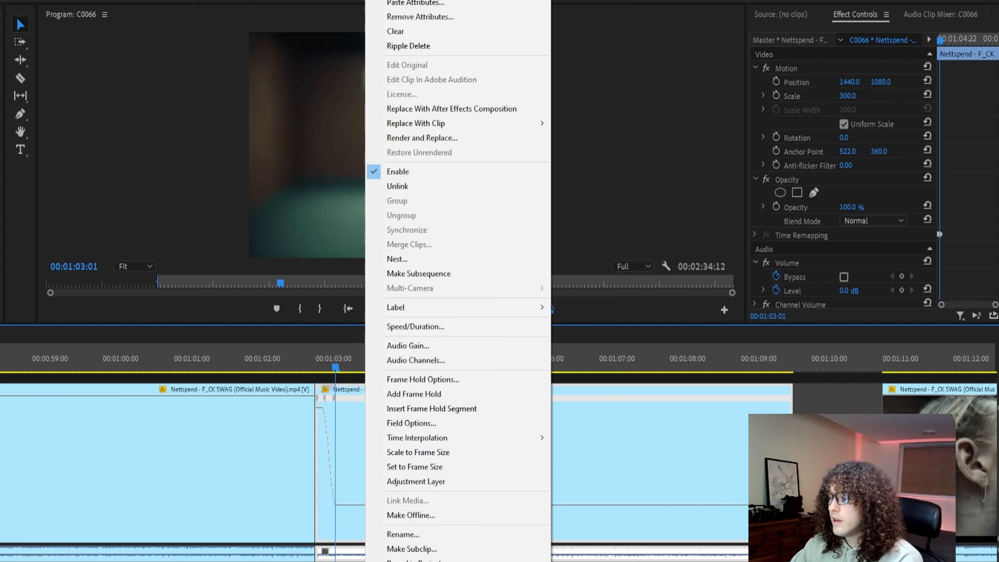
mouse_move(472, 440)
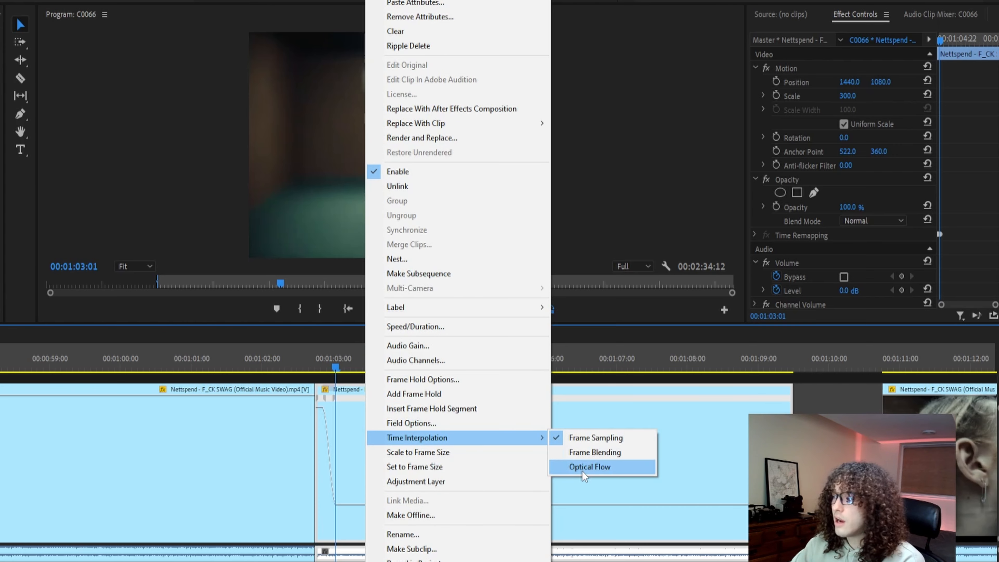
click(584, 470)
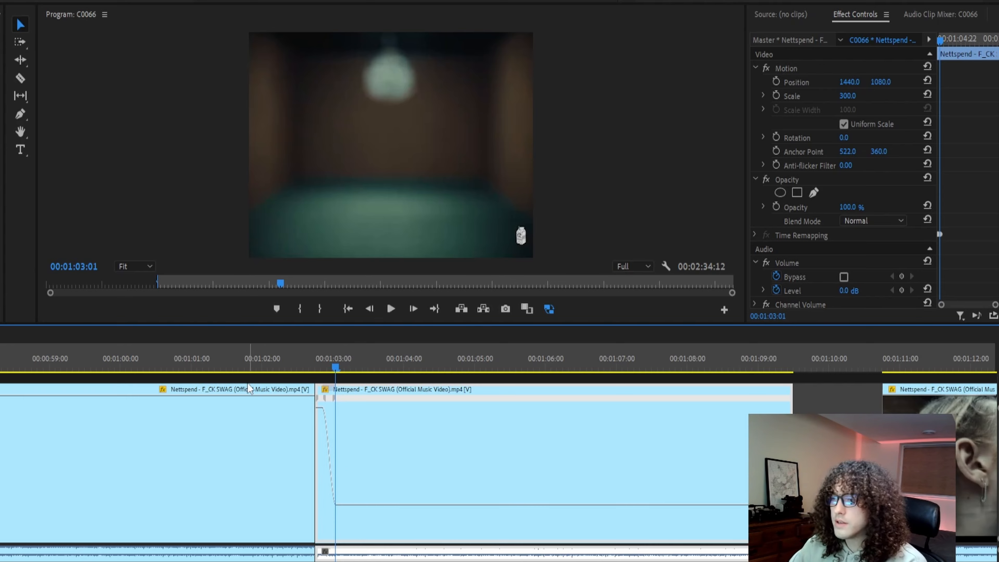
- Mark an in-to-out range from just before the ramped clip to 00:01:09:17, render it, and play the rendered preview
click(236, 368)
key(space)
key(i)
key(o)
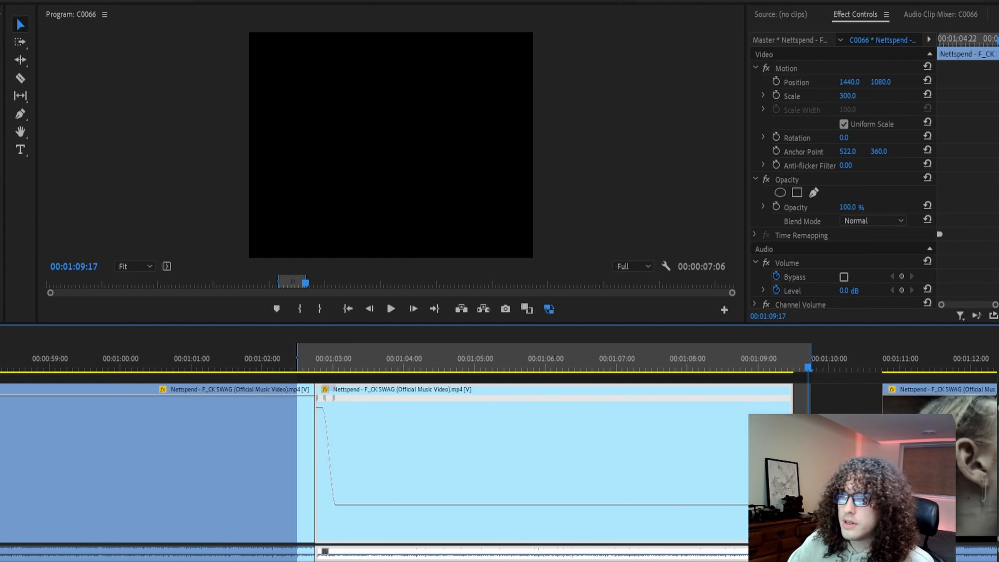
click(40, 18)
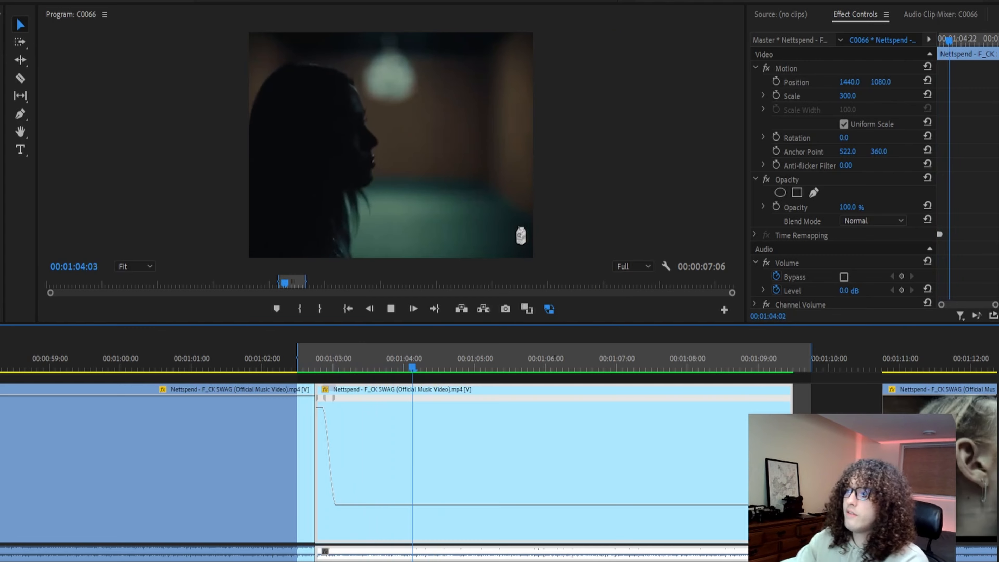
key(space)
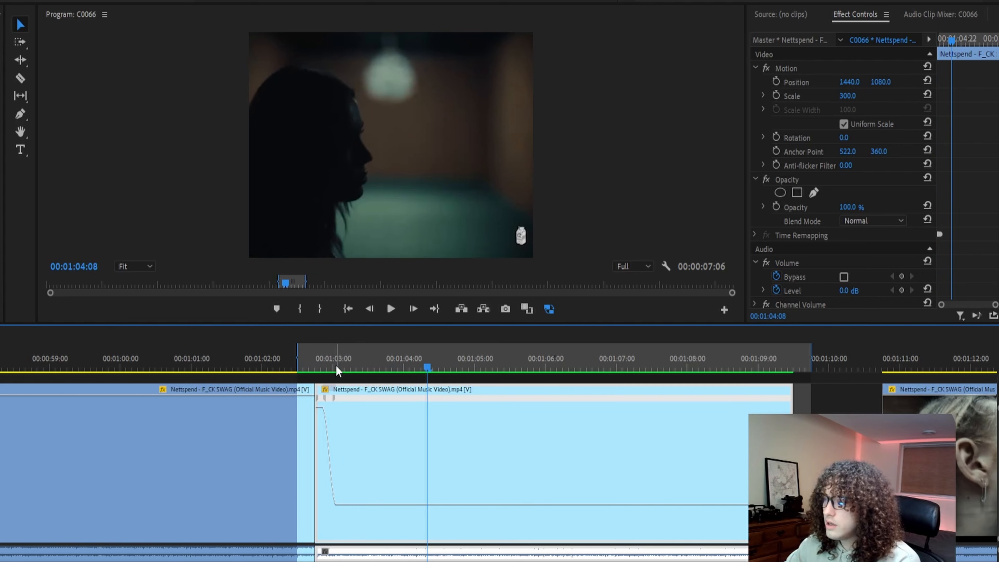
- Try slightly slowing the section after the opening ramp, and undo the speed change
drag(332, 369, 363, 370)
drag(373, 507, 374, 510)
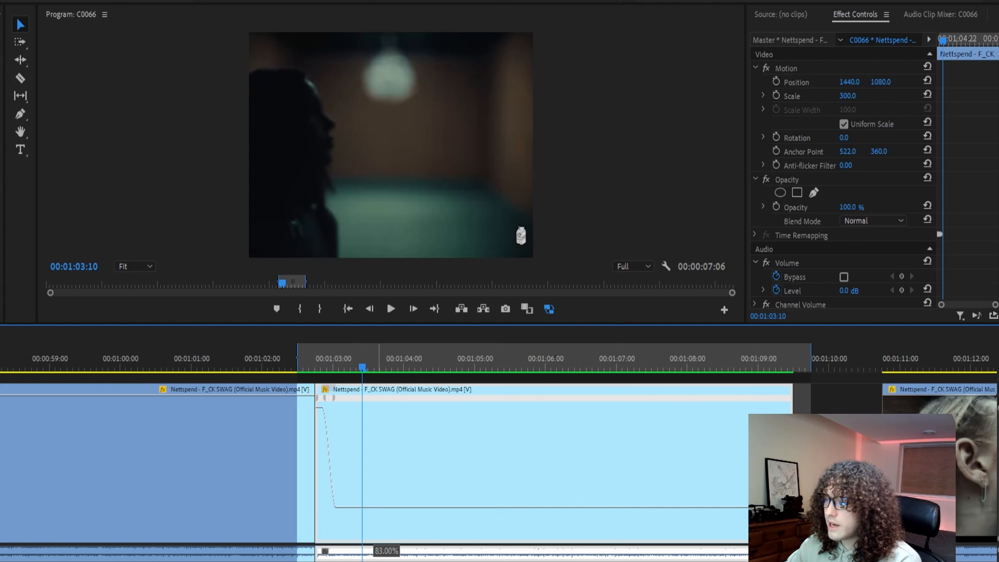
drag(374, 507, 374, 508)
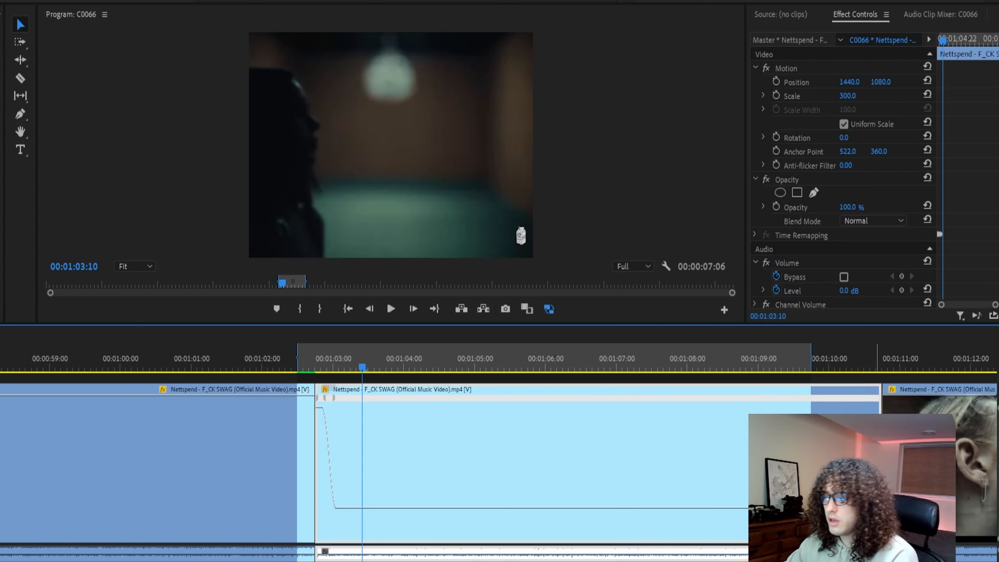
key(ctrl+z)
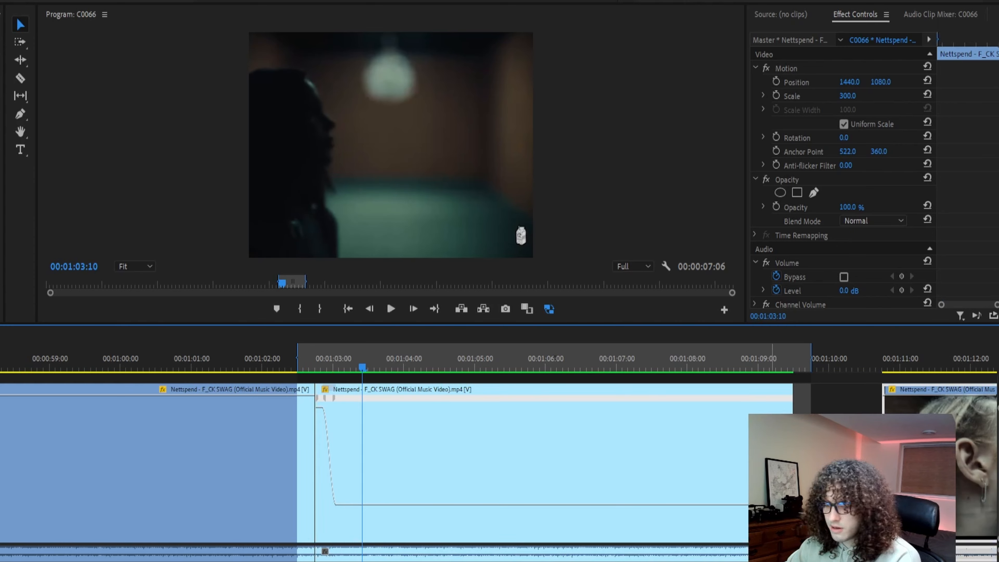
- Delete the clip following the ramped clip and lower the speed of the section after the opening ramp to 80%
key(Delete)
drag(378, 505, 378, 511)
scroll(544, 469, down, 2)
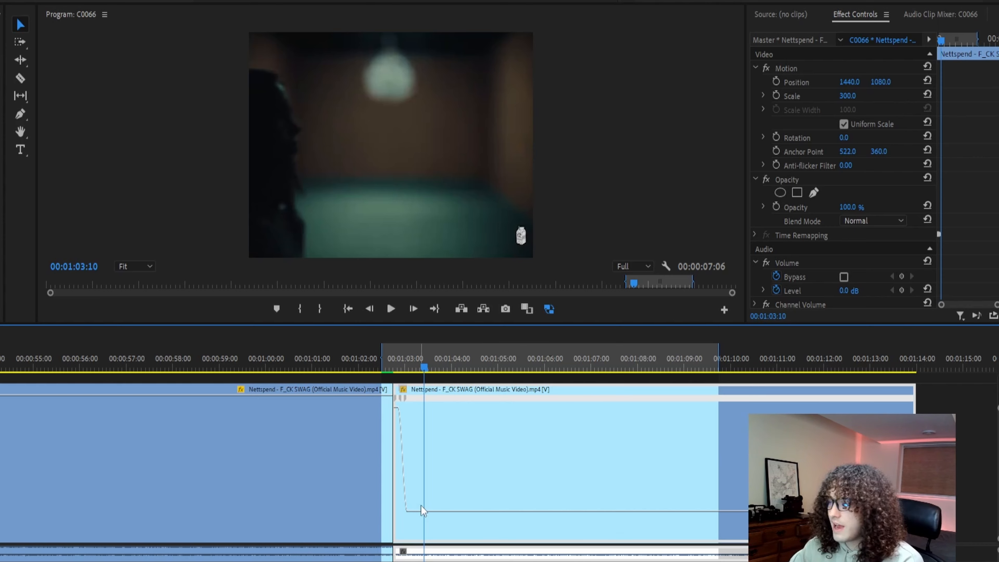
drag(431, 511, 431, 508)
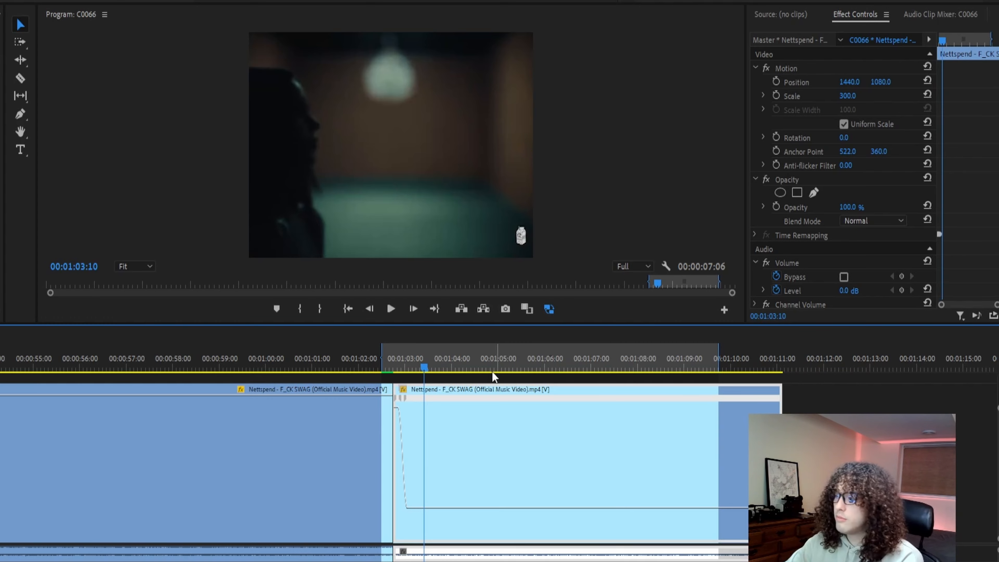
- Play the cut from the previous clip into the ramped clip to check the slower section
scroll(423, 444, up, 3)
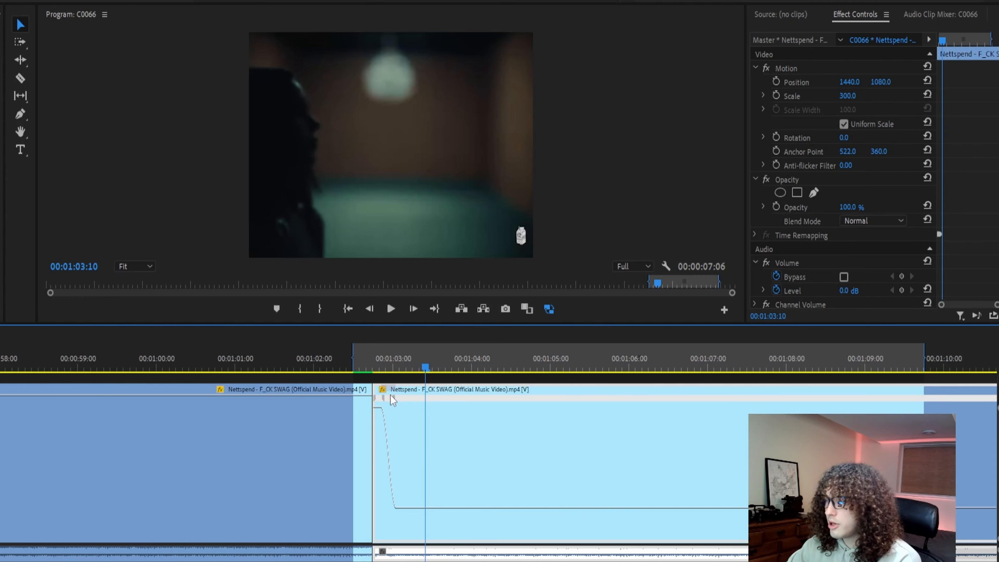
click(370, 368)
key(space)
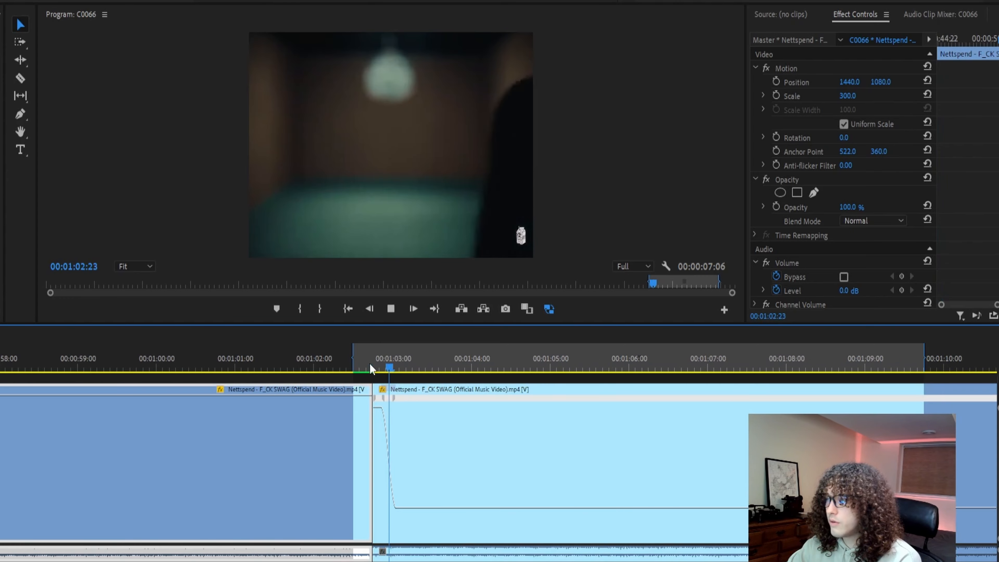
key(space)
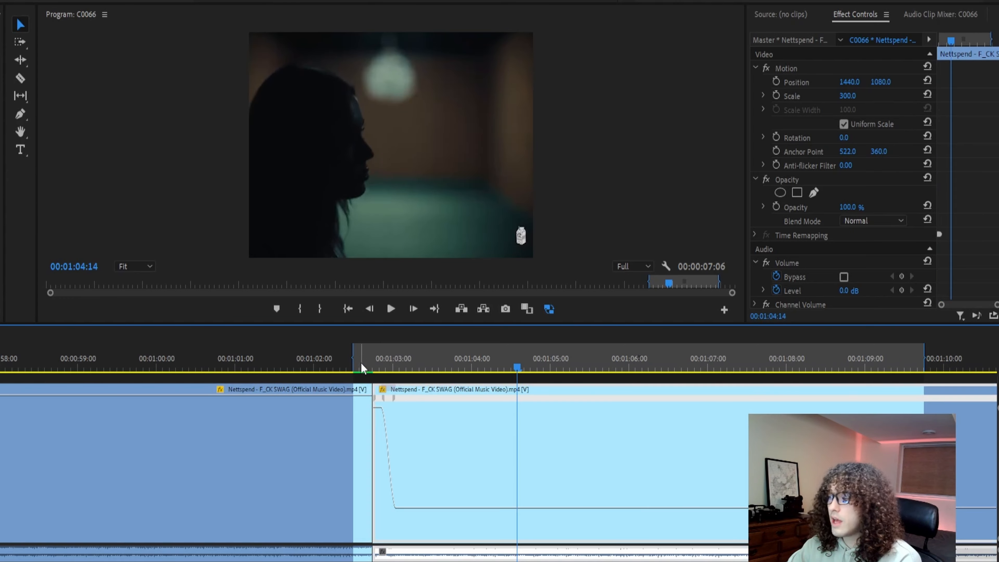
- Add speed keyframes at about 00:01:03:19 and 00:01:04:15, and raise the speed of the section between them
mouse_move(403, 368)
mouse_down()
mouse_move(433, 374)
mouse_move(404, 370)
mouse_up()
drag(500, 367, 620, 408)
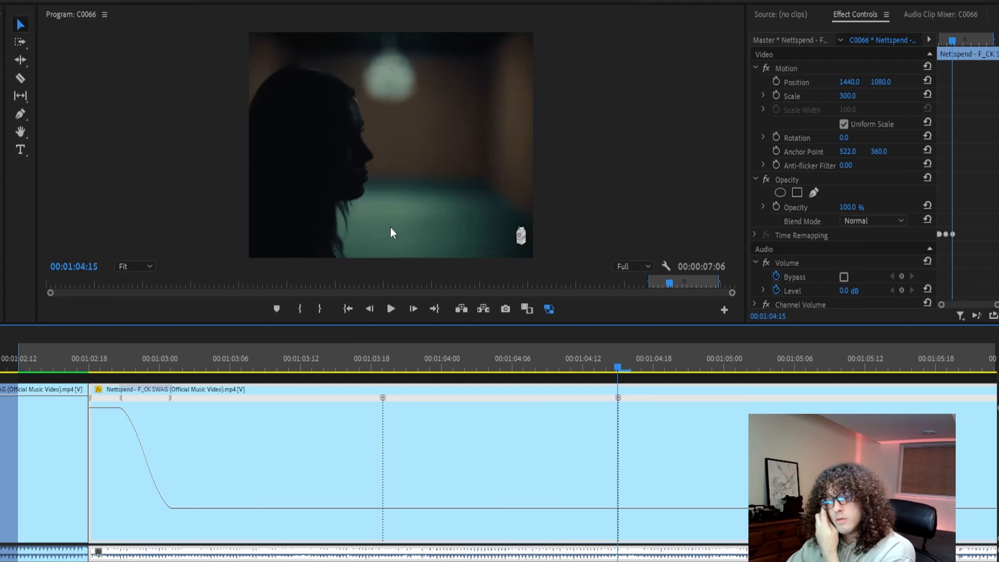
click(399, 362)
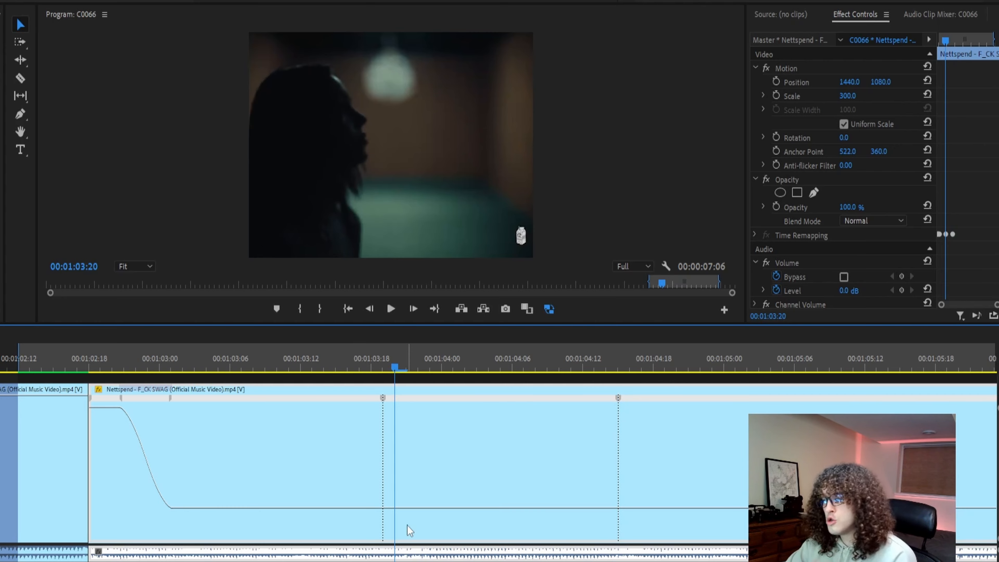
drag(410, 503, 410, 427)
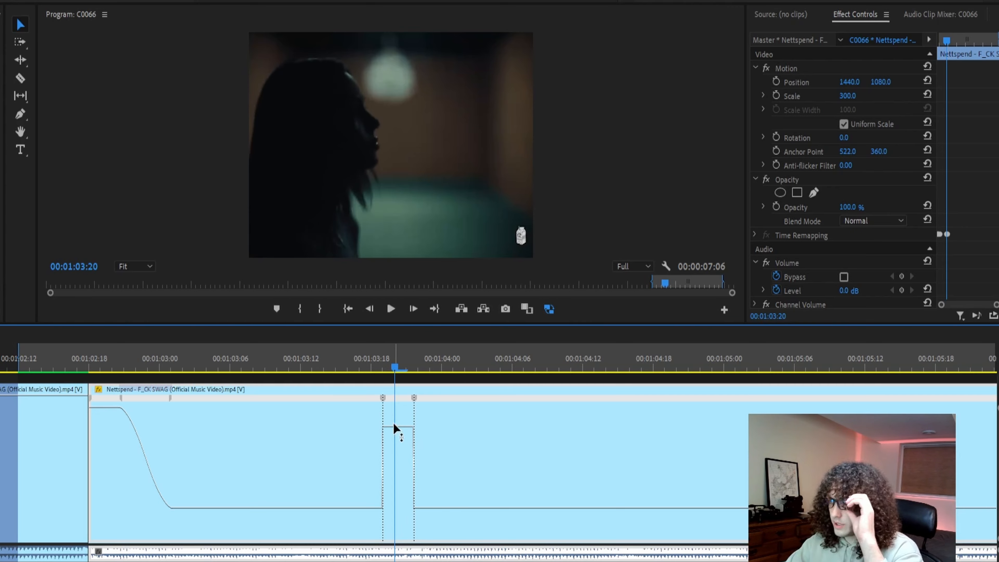
- Raise the short fast section's speed to about 390% and split its start and end keyframes into short ramps
drag(397, 429, 385, 404)
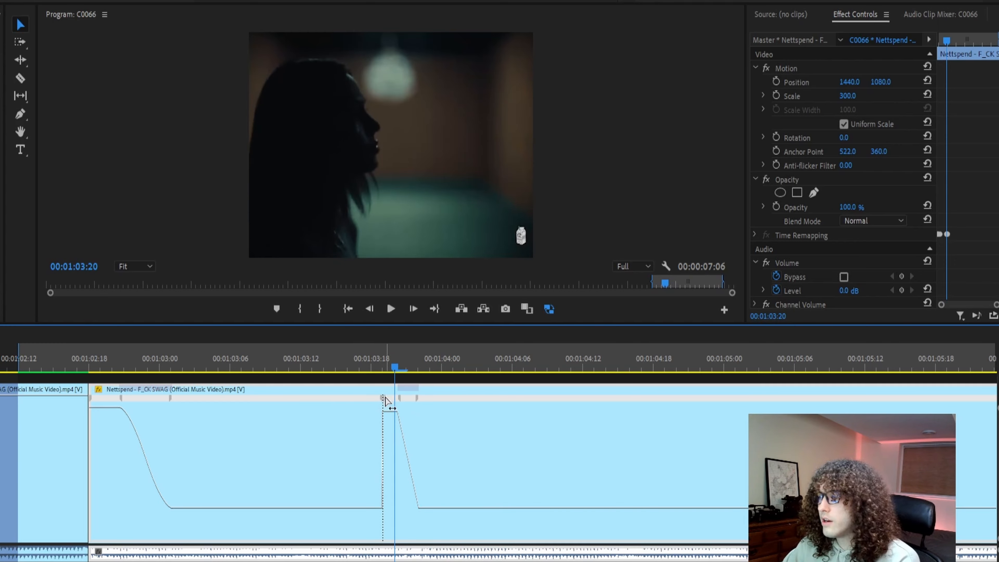
drag(385, 400, 390, 401)
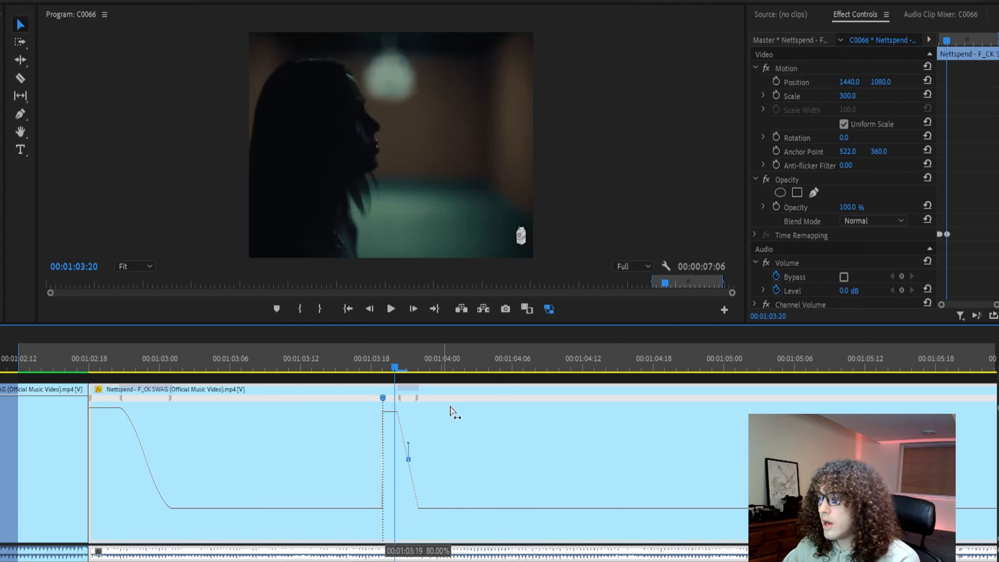
drag(387, 405, 424, 406)
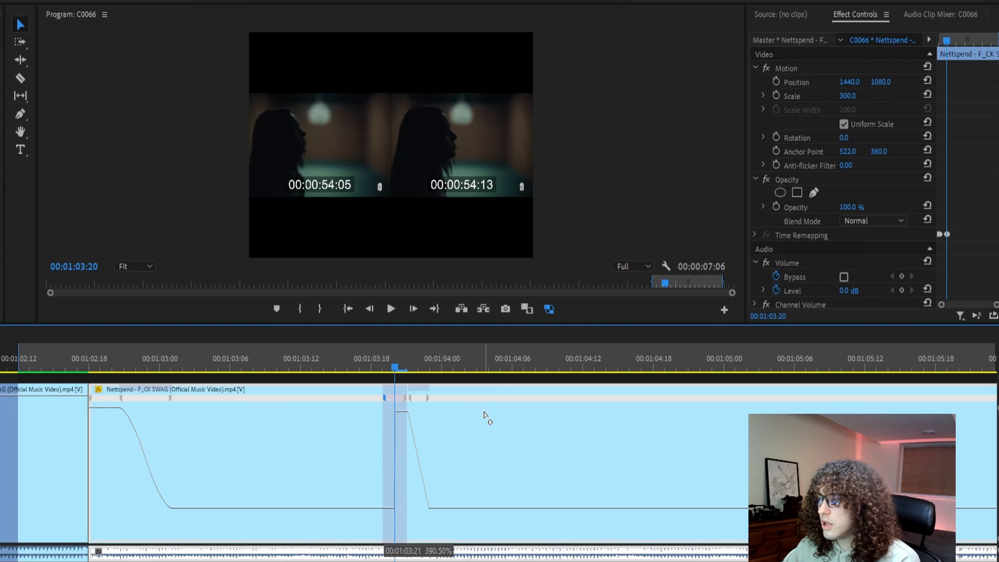
- Ease the ramp leading up into the speed spike into a smooth curve with its Bezier handle
click(399, 408)
click(411, 463)
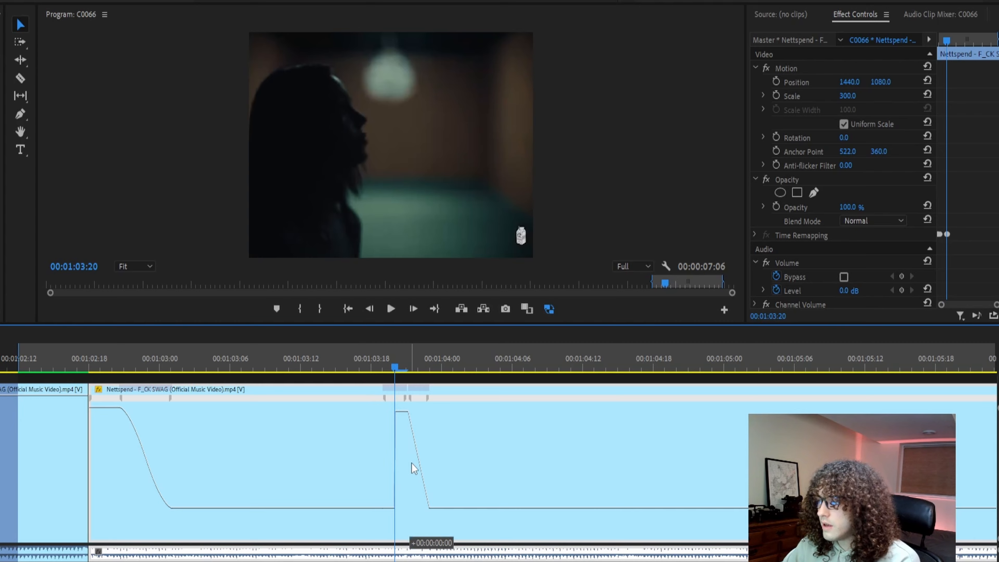
click(406, 399)
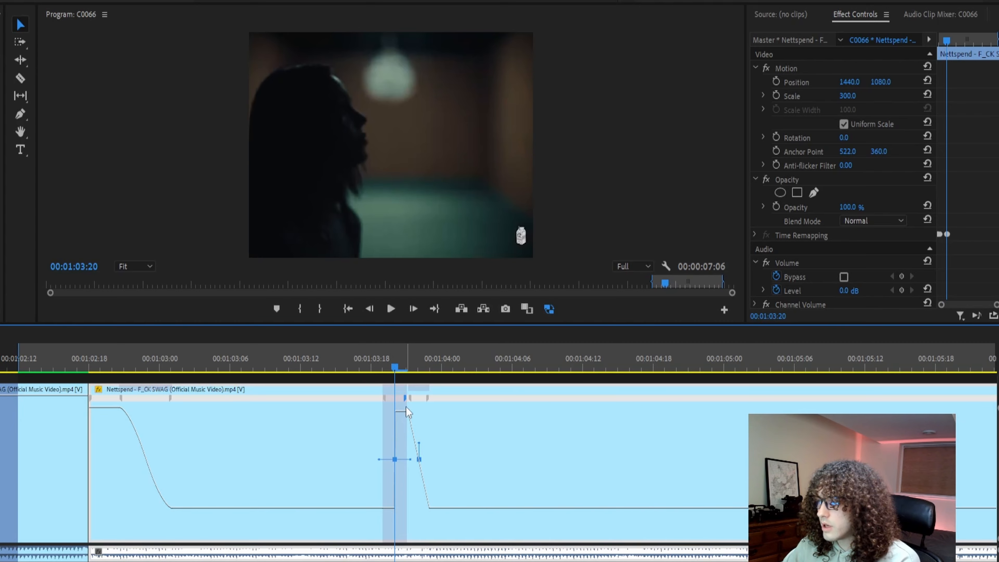
click(410, 463)
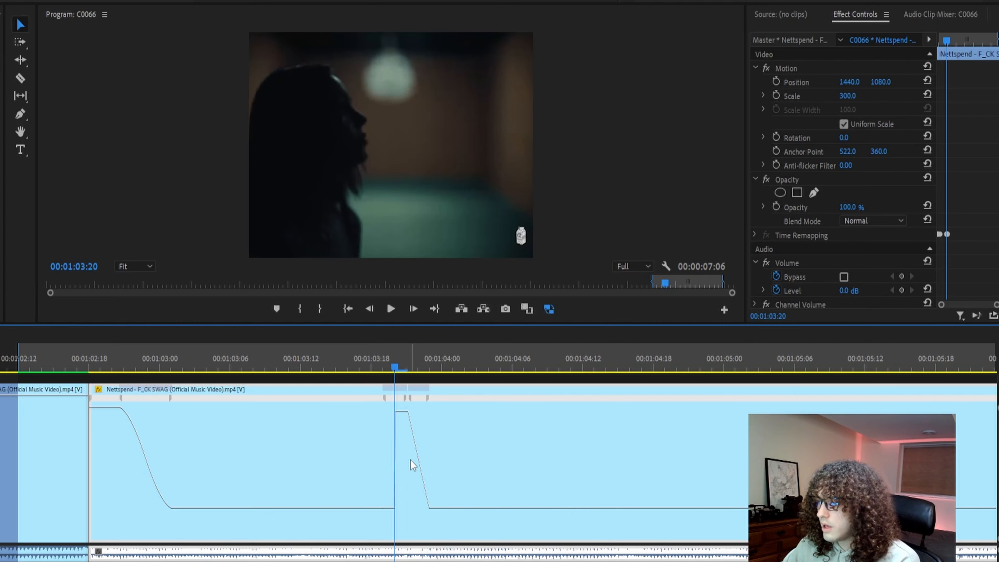
click(406, 399)
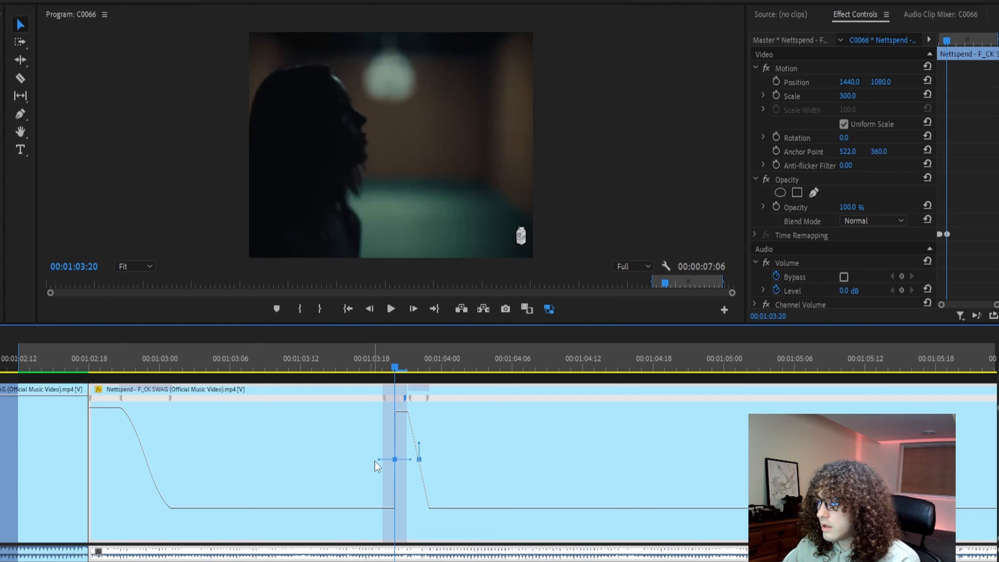
click(381, 466)
click(406, 398)
drag(406, 465, 360, 536)
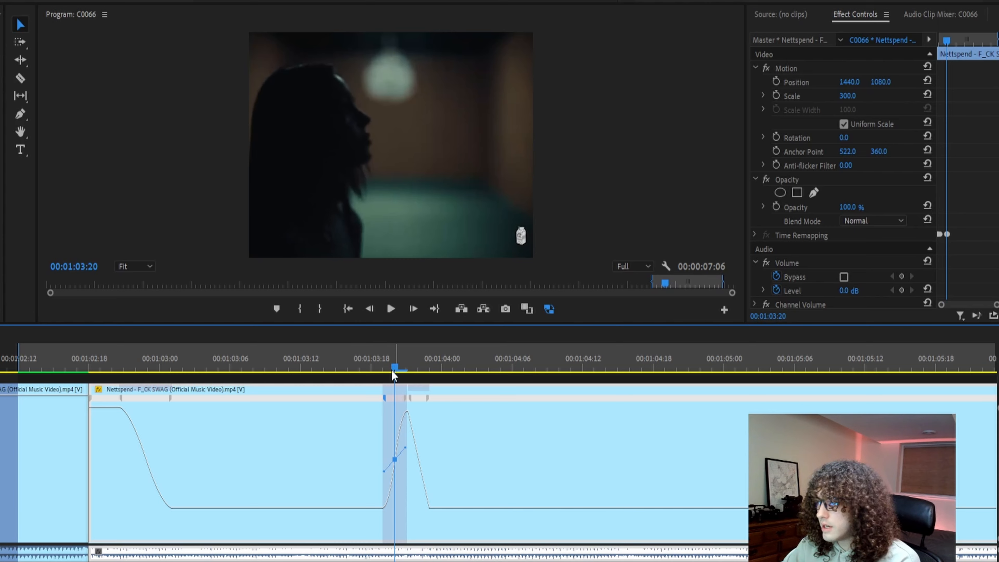
- Lower the speed of the section following the spike below that of the section preceding it
drag(393, 369, 465, 520)
click(466, 510)
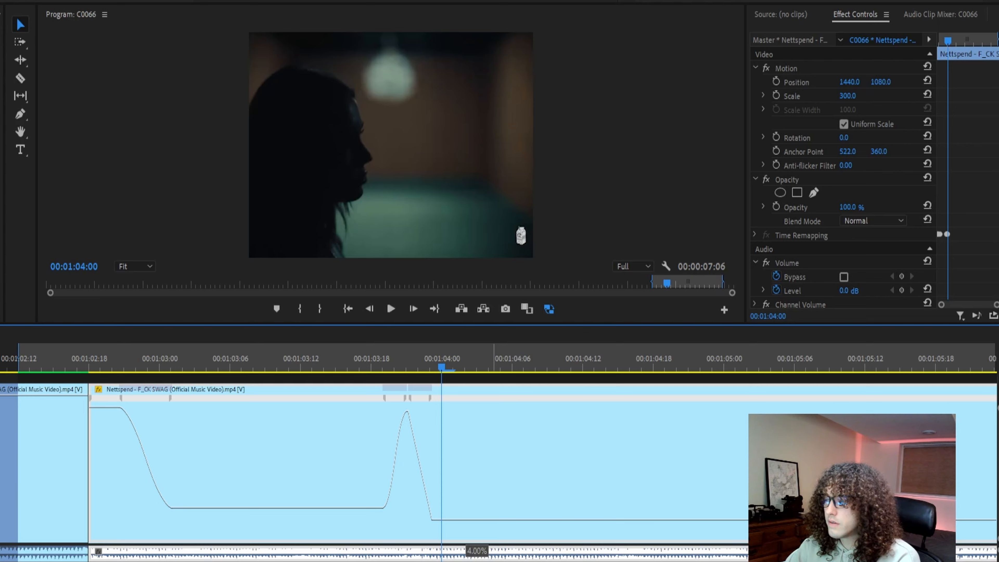
drag(466, 520, 466, 521)
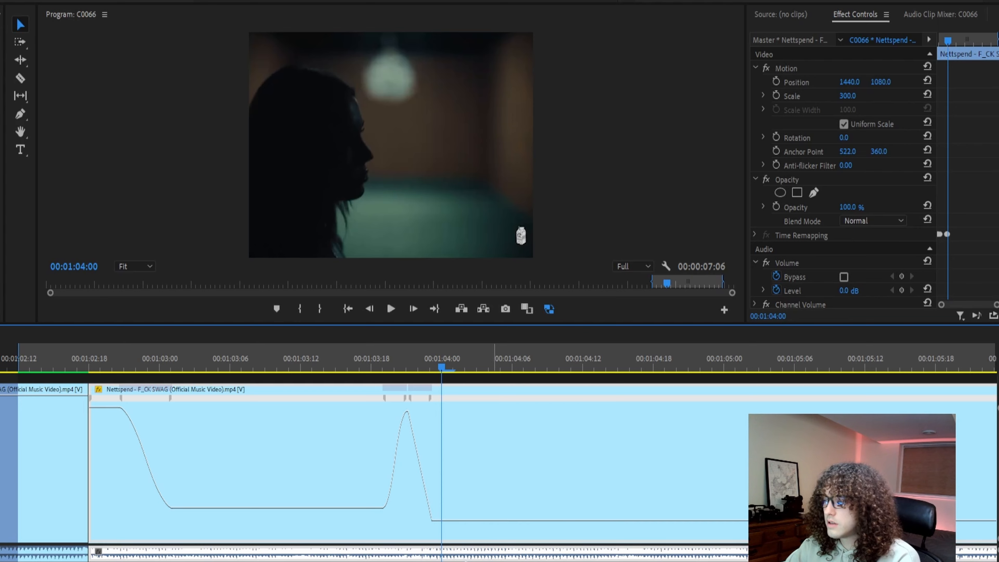
- Add a speed keyframe at 00:01:06:19 and slightly raise the speed of the section between the spike and that keyframe
drag(424, 366, 581, 405)
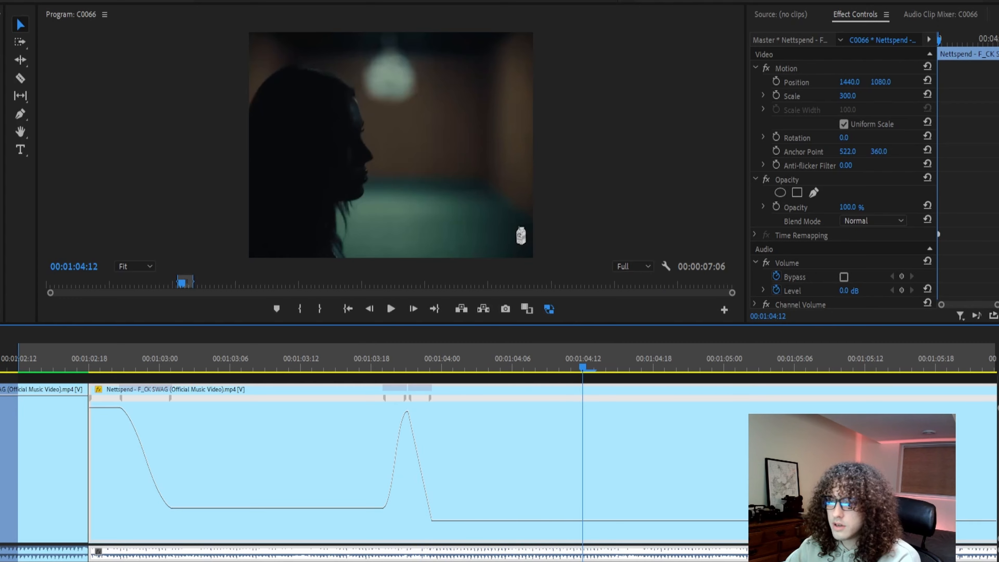
scroll(665, 408, down, 3)
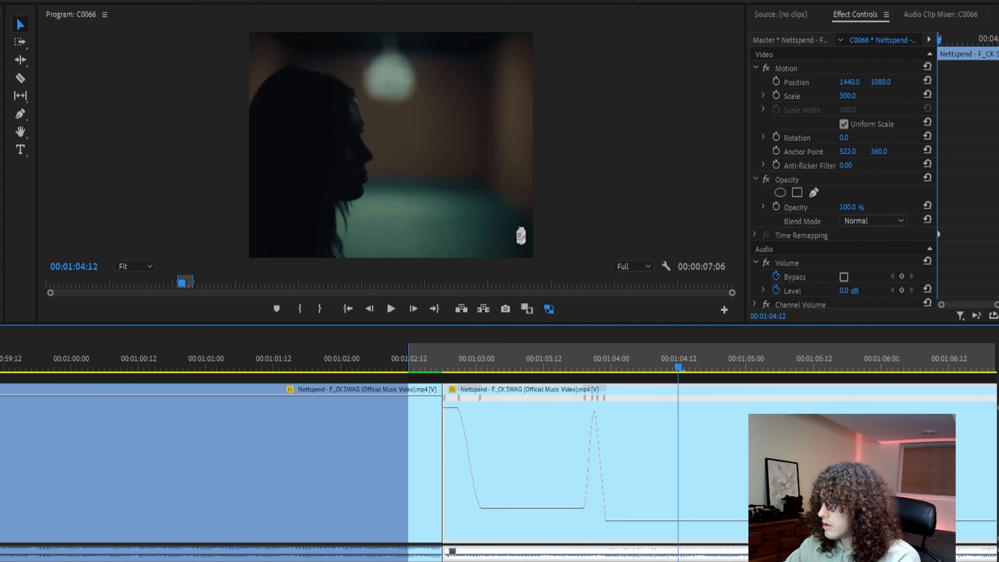
drag(746, 370, 930, 412)
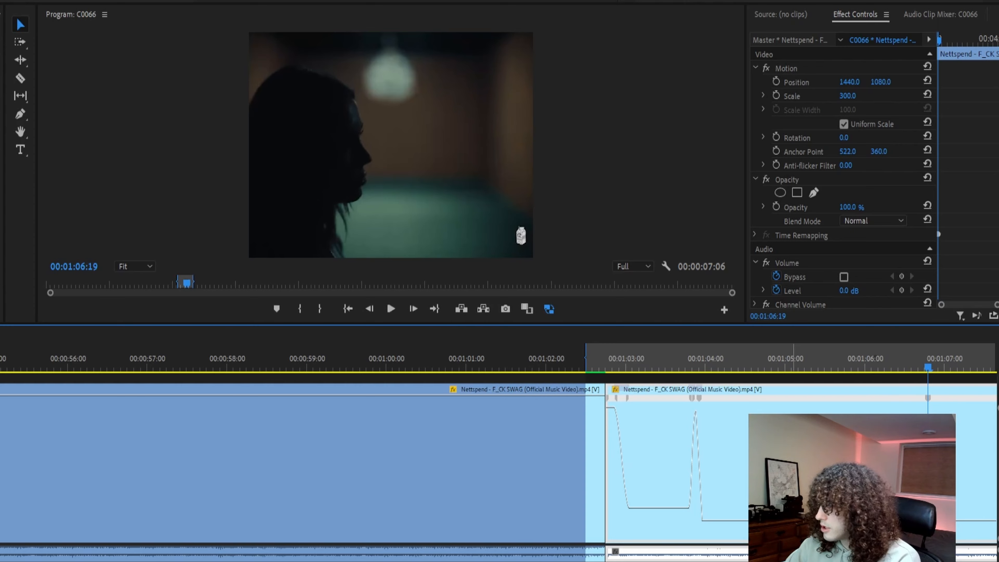
drag(794, 520, 801, 520)
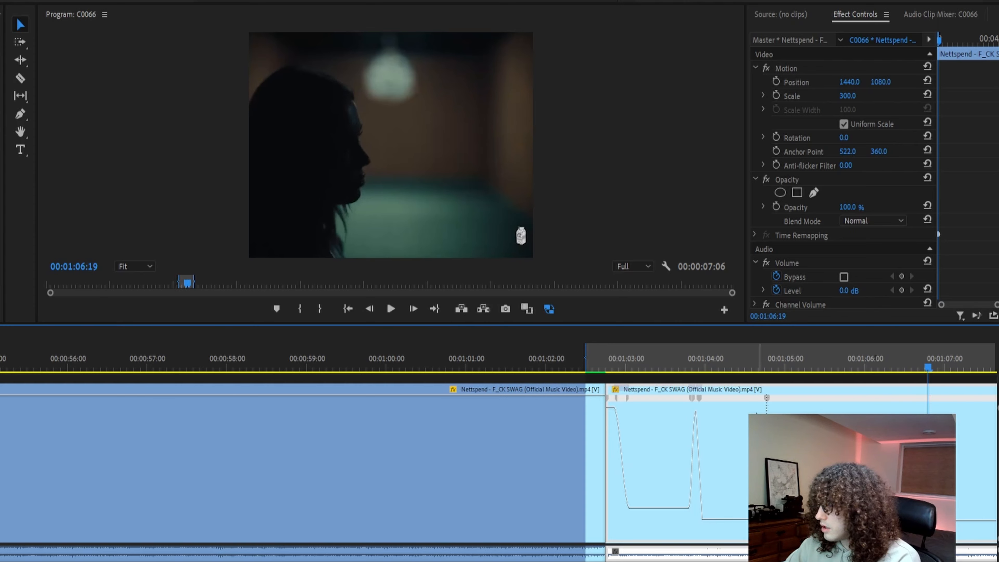
- Play and scrub through the speed spike and the slow section after it
click(691, 370)
key(space)
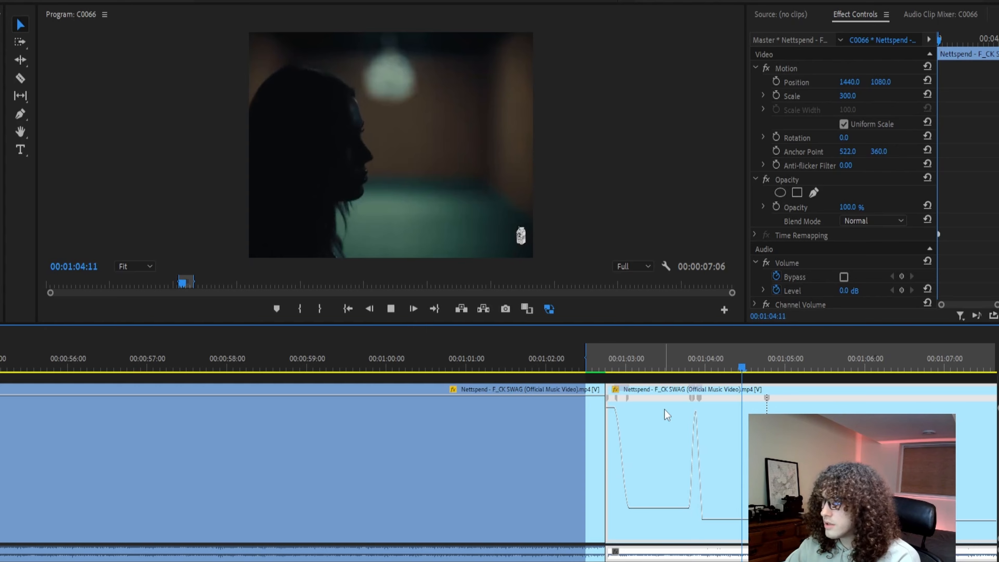
key(space)
drag(726, 368, 749, 373)
- Select the last speed keyframe and render the marked in-to-out range
scroll(733, 436, up, 5)
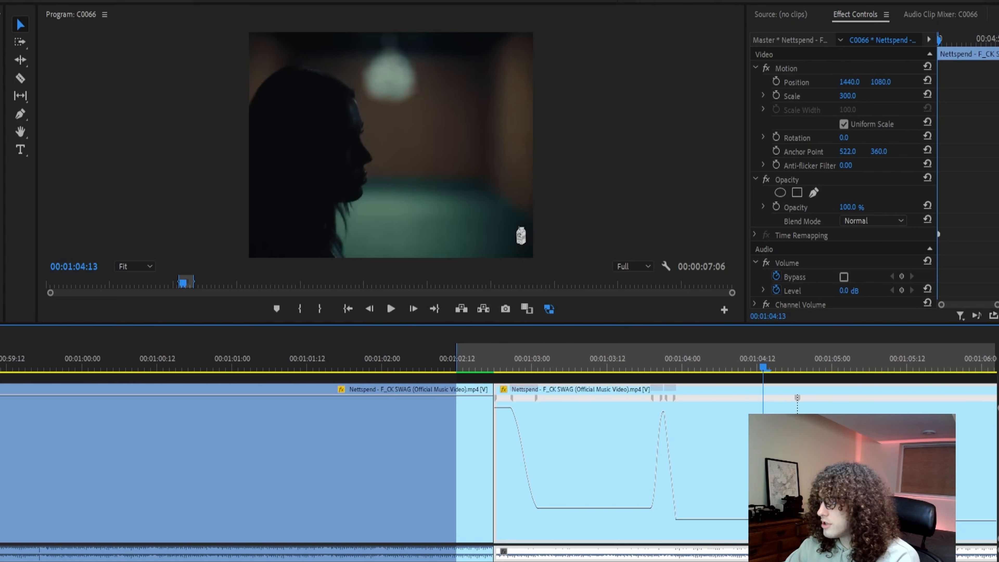
click(819, 402)
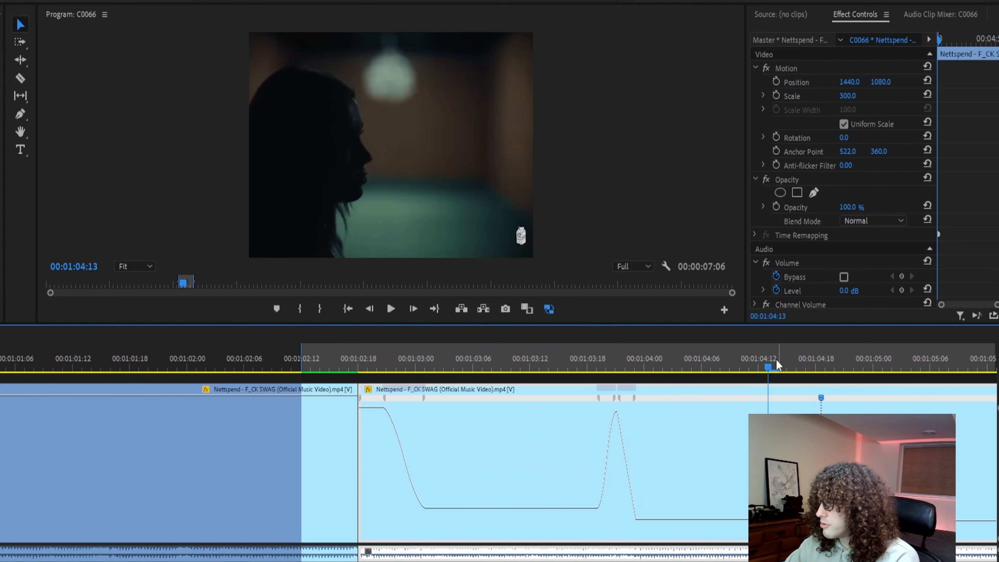
click(0, 0)
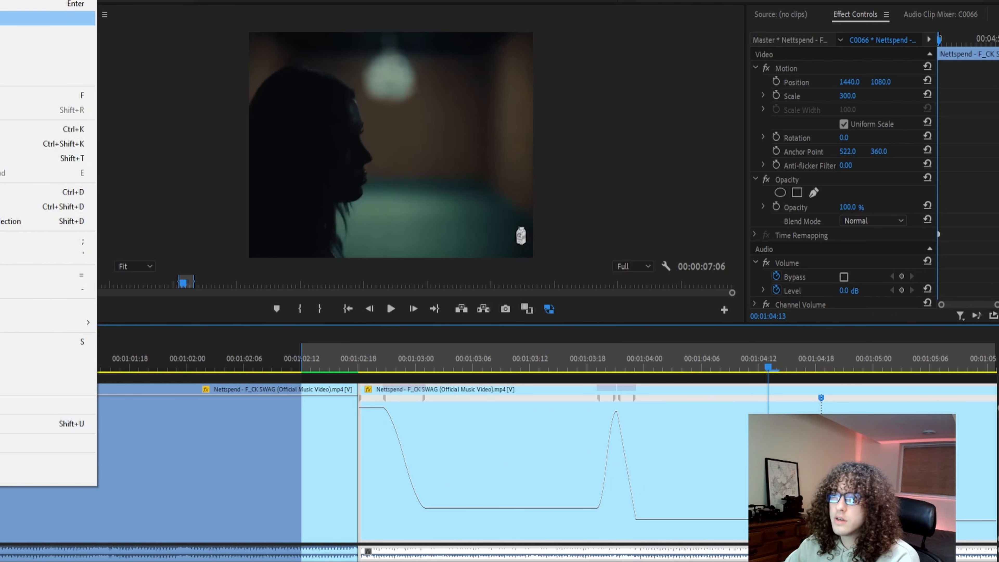
click(47, 18)
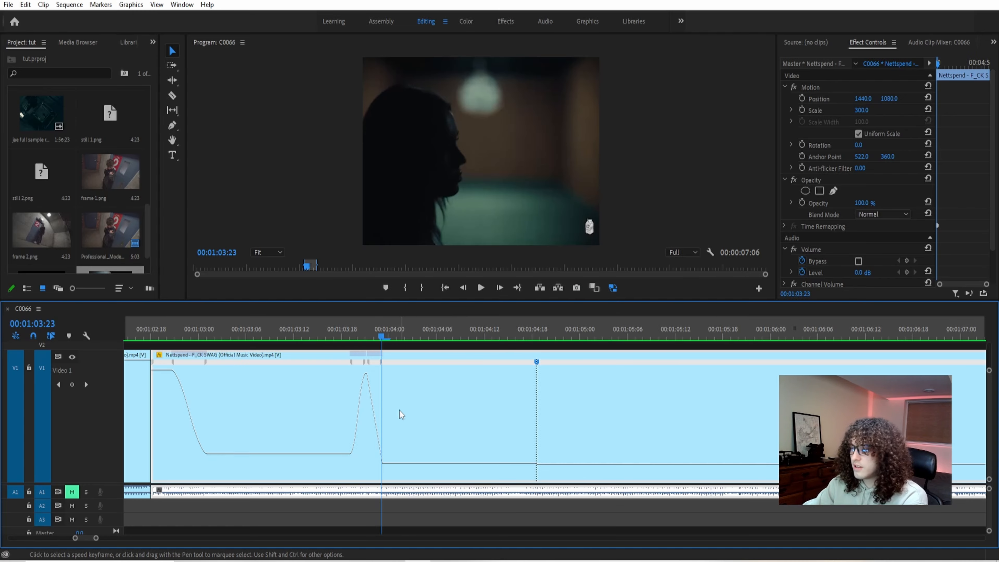
- Scrub the rendered clip past the last speed keyframe to 00:01:08:13 and examine the clip's full extent in the timeline
drag(380, 338, 535, 336)
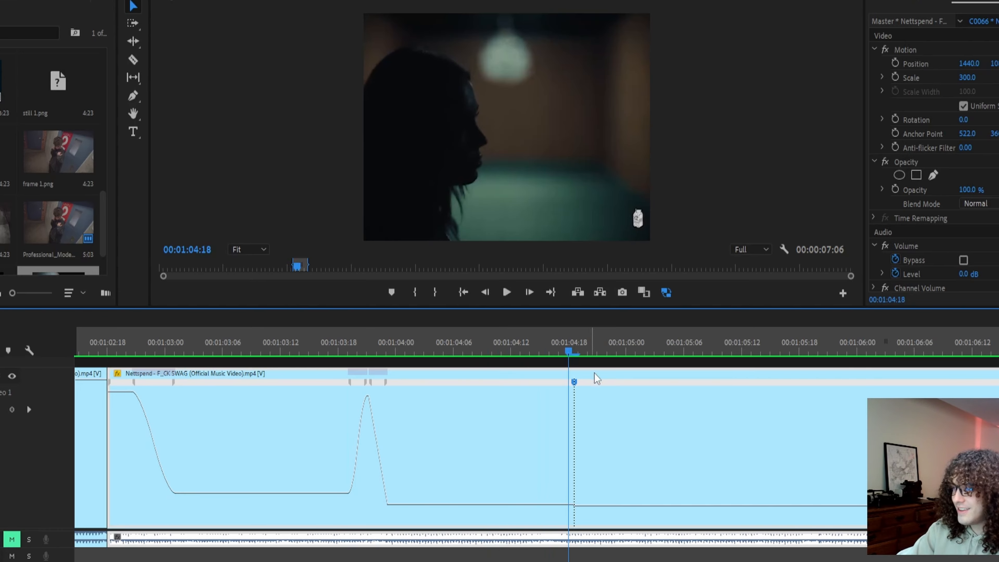
scroll(605, 398, down, 8)
scroll(626, 404, up, 2)
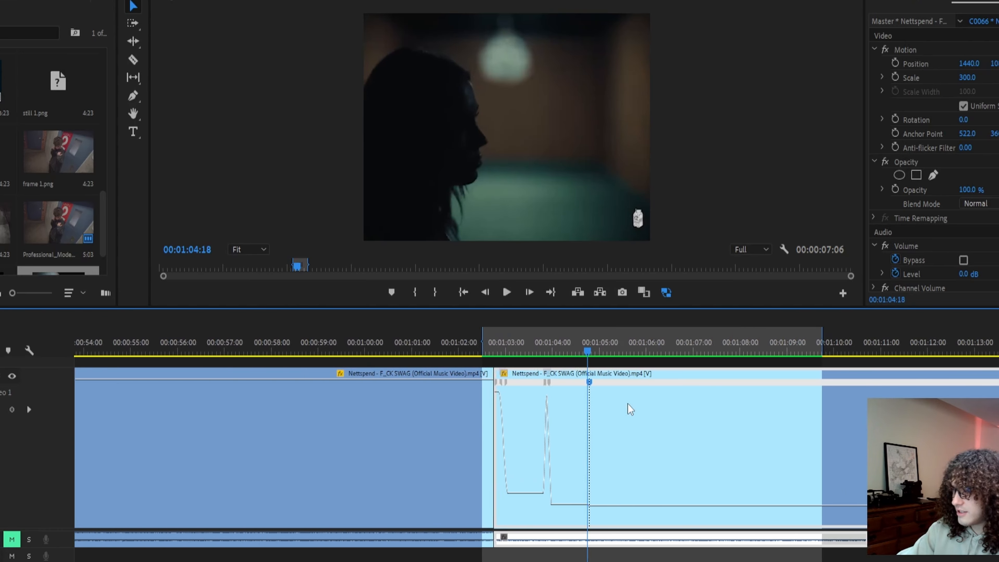
scroll(630, 409, up, 4)
drag(383, 351, 794, 403)
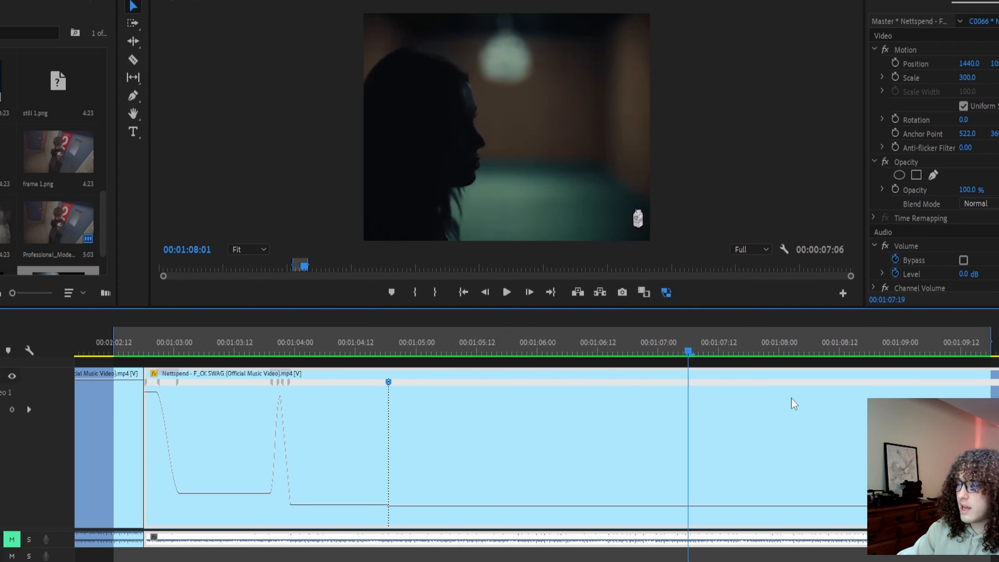
scroll(793, 403, down, 10)
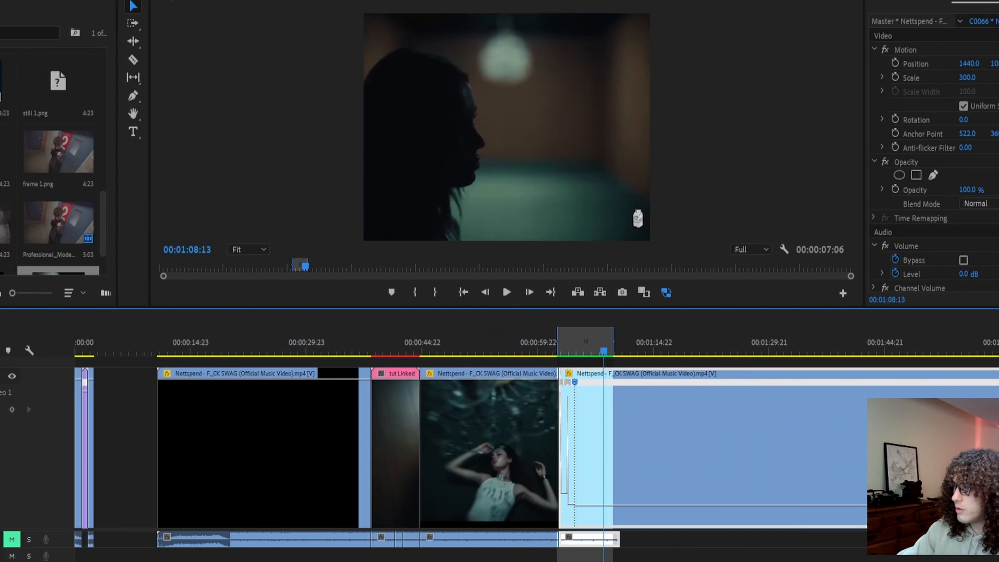
scroll(721, 447, down, 5)
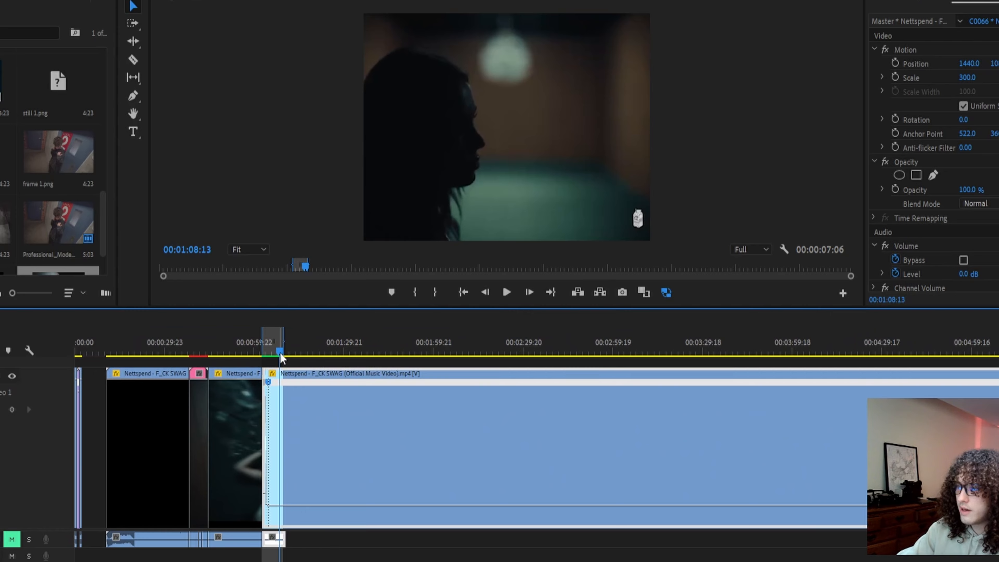
- Add a speed keyframe at 00:02:01:00 and raise the speed of the section before it until the section ends at 00:01:05:10
drag(306, 354, 459, 388)
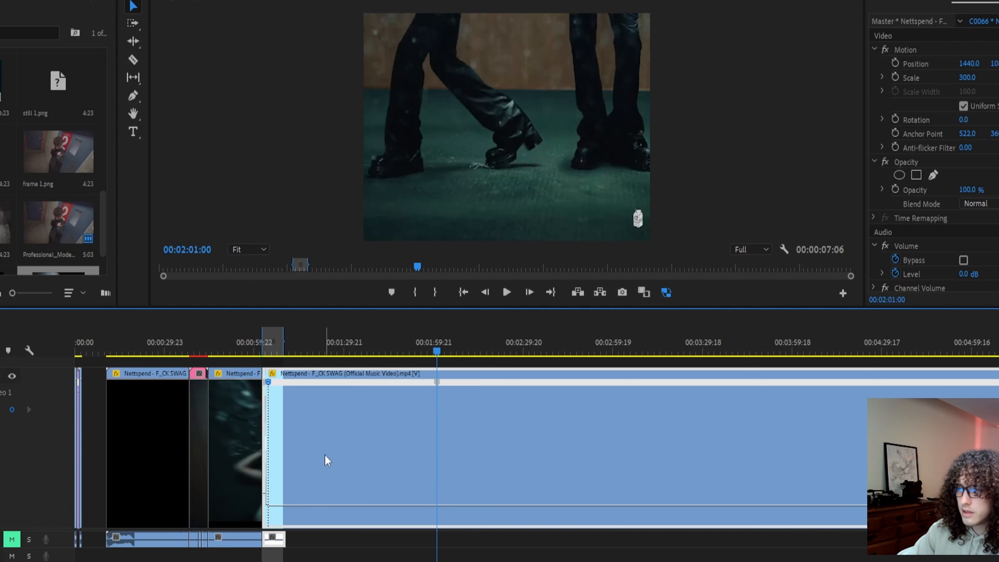
scroll(328, 460, up, 10)
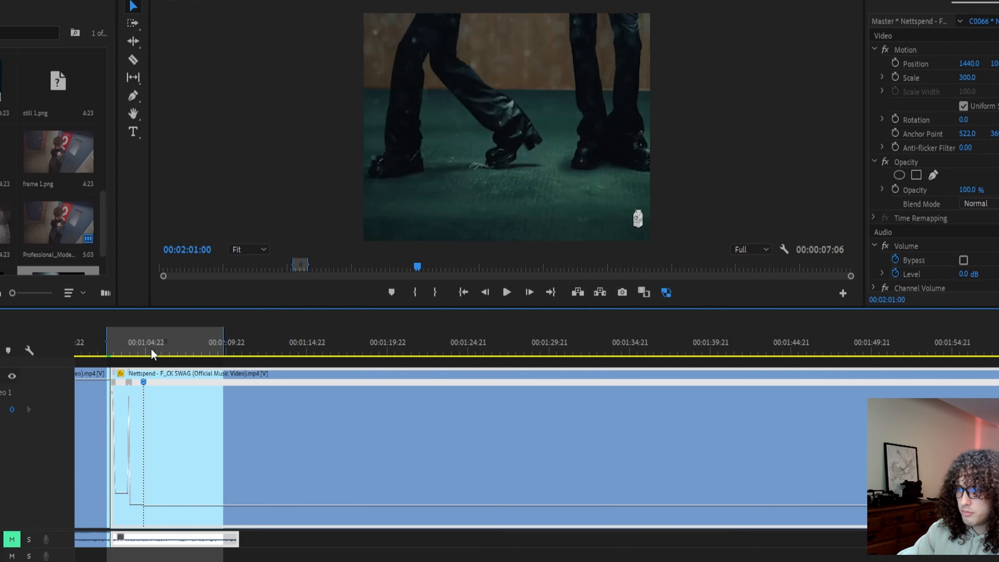
mouse_move(145, 351)
mouse_down()
mouse_move(135, 351)
mouse_move(179, 361)
mouse_move(134, 358)
mouse_up()
key(space)
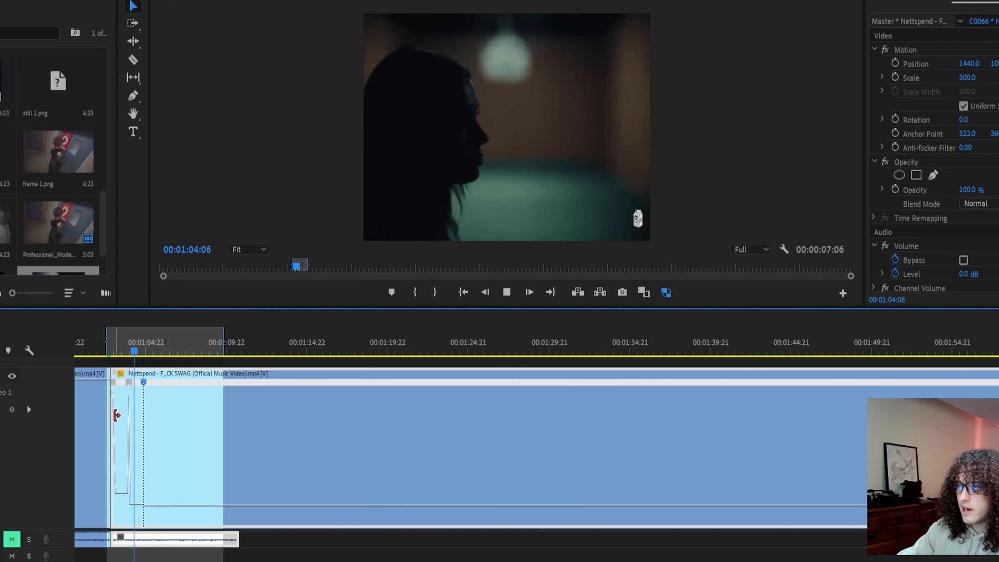
key(space)
scroll(112, 449, up, 4)
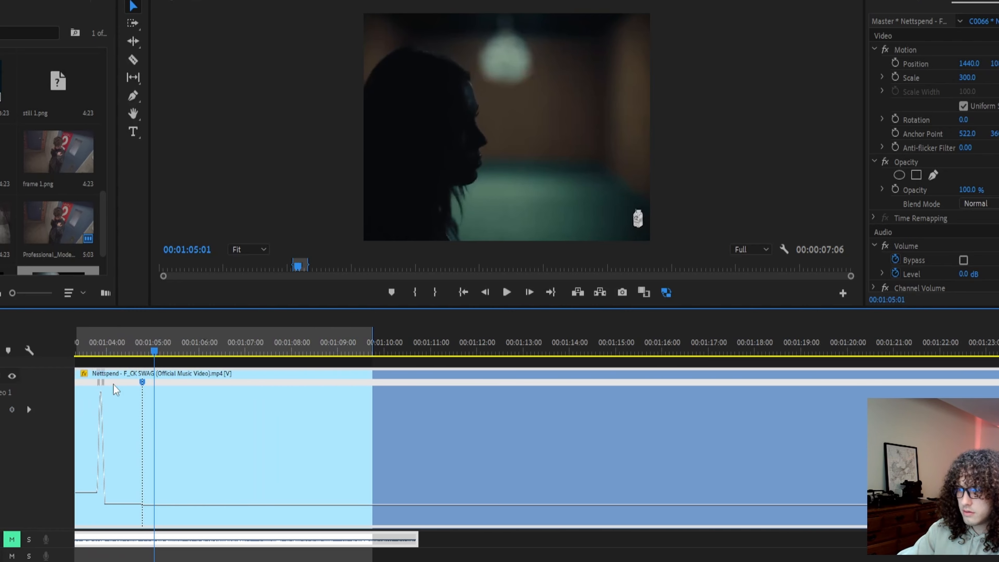
drag(100, 343, 172, 363)
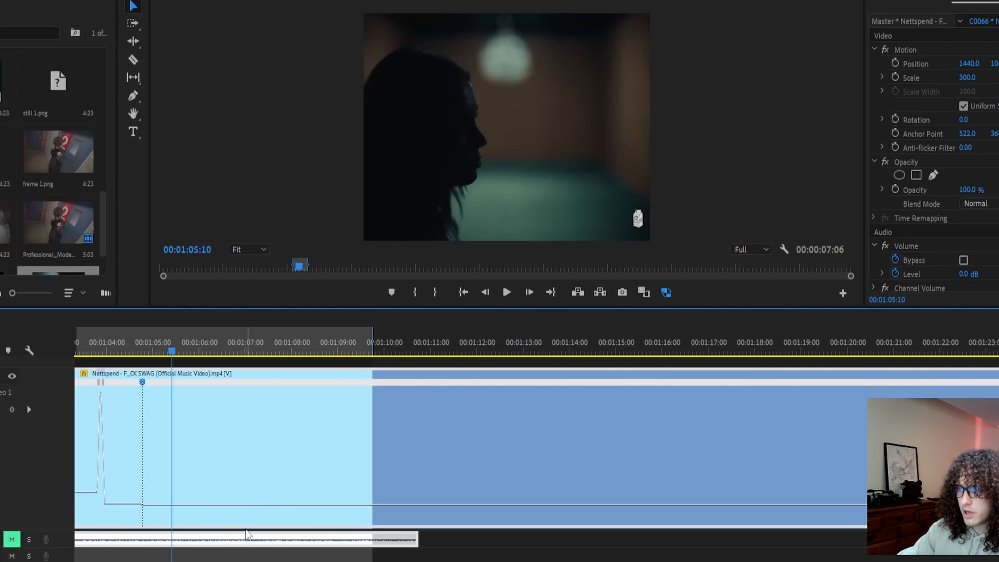
ctrl+click(234, 505)
drag(229, 504, 224, 478)
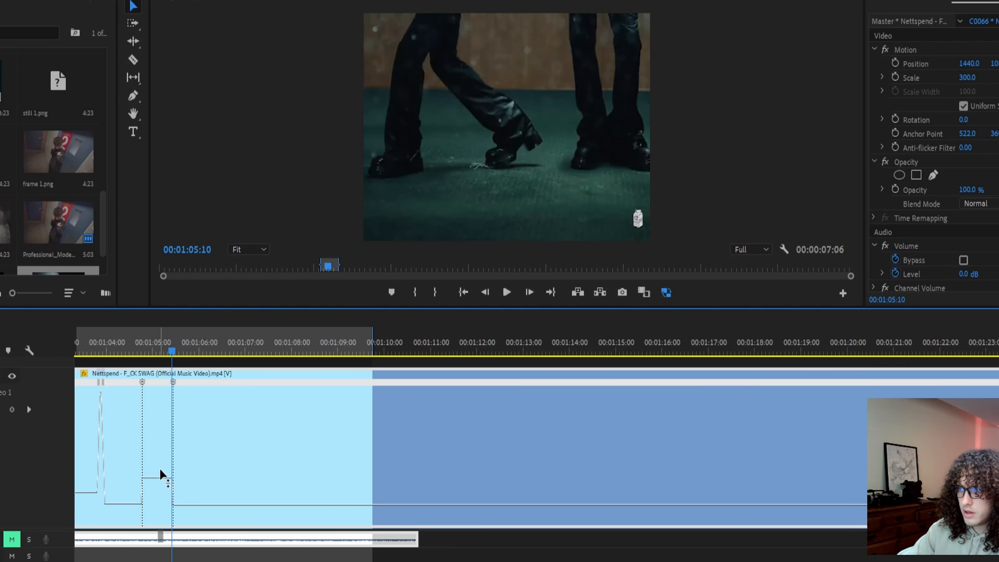
- Raise the speed of the section between the last two keyframes further so it ends around 00:01:04:23
drag(106, 342, 163, 380)
scroll(144, 412, up, 5)
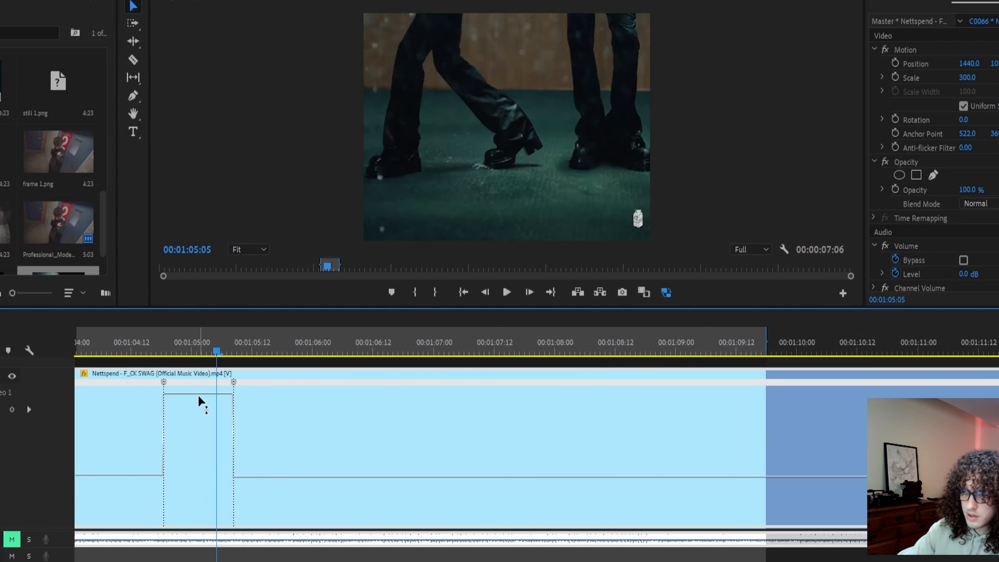
drag(199, 395, 199, 161)
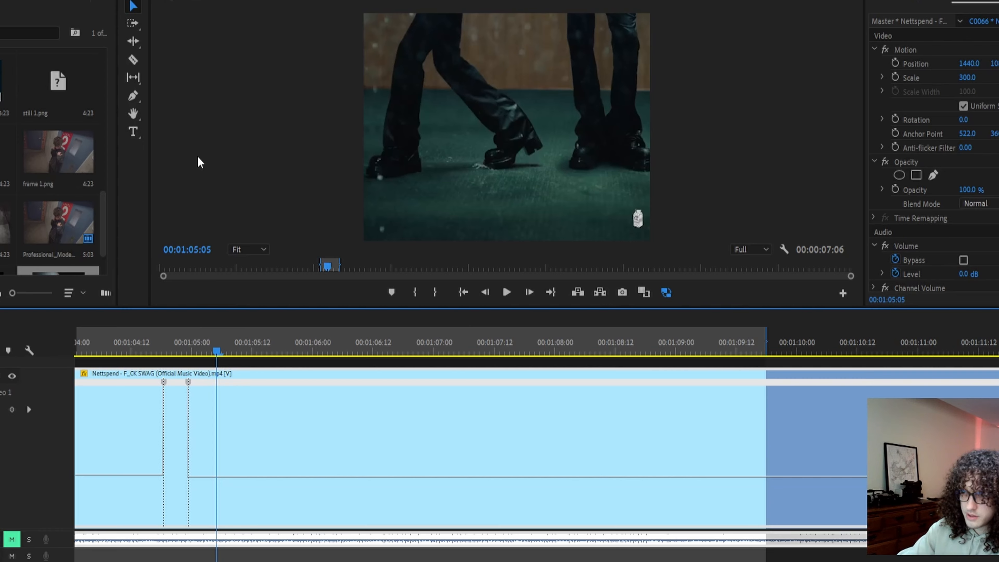
- Split the keyframe ending the fast section into a downward ramp to about 00:01:05:03, smooth its curve, and scrub it
mouse_move(136, 346)
mouse_down()
mouse_move(188, 357)
mouse_move(187, 384)
mouse_move(164, 383)
mouse_up()
click(168, 384)
drag(188, 429, 161, 431)
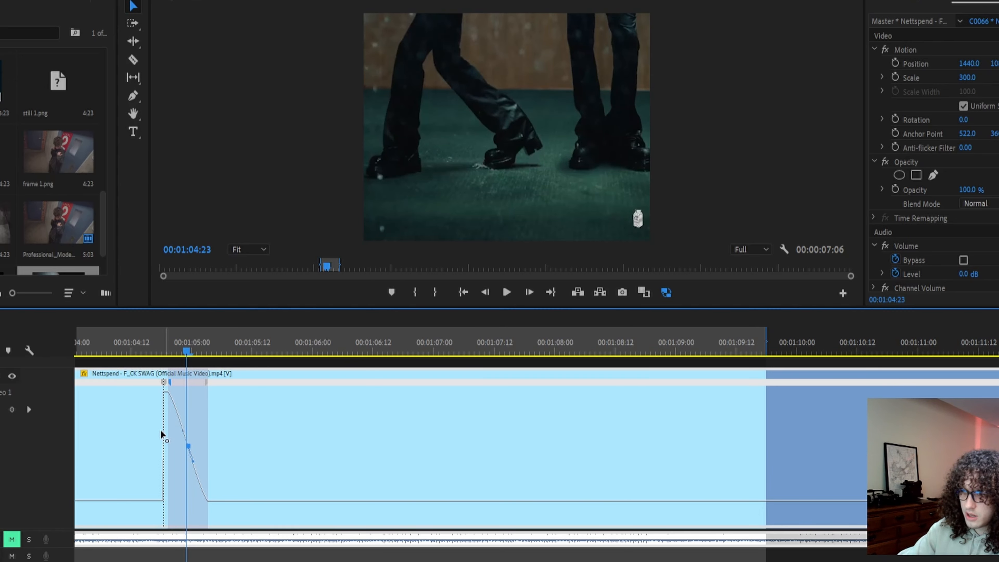
drag(174, 356, 185, 375)
key(Left)
scroll(186, 376, down, 12)
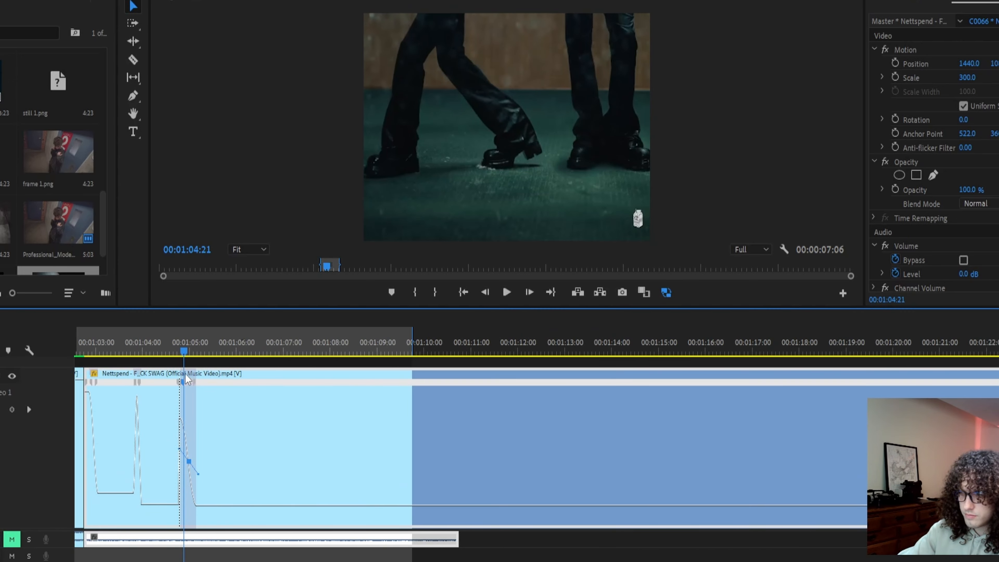
- Add a speed keyframe at 00:02:01:07 and slightly raise the speed of the section between the last ramp and that keyframe
click(315, 353)
scroll(332, 389, up, 3)
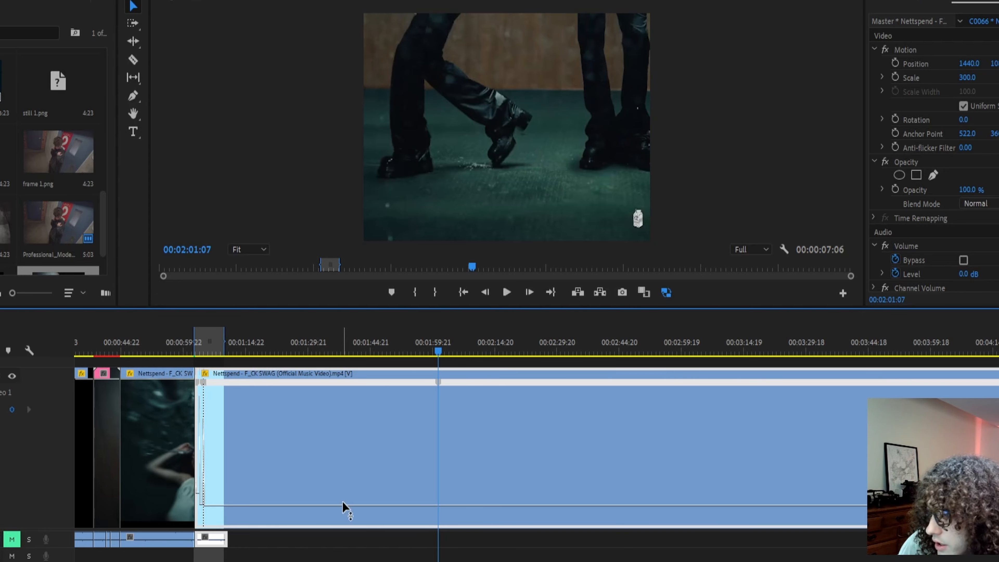
drag(293, 506, 297, 506)
- Play the clip forward from 00:02:01:07 to 00:02:02:08
scroll(175, 475, up, 7)
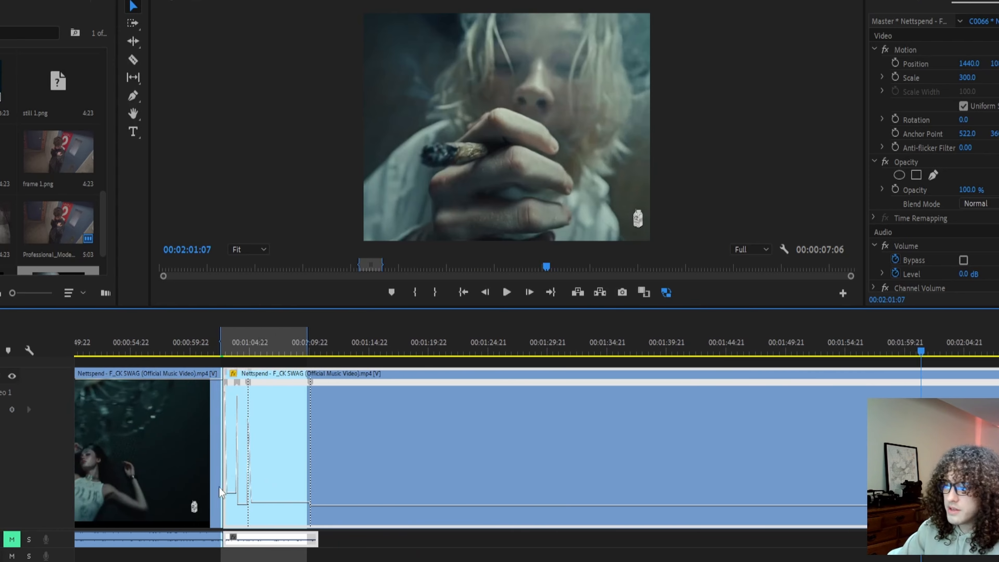
scroll(248, 500, up, 2)
key(space)
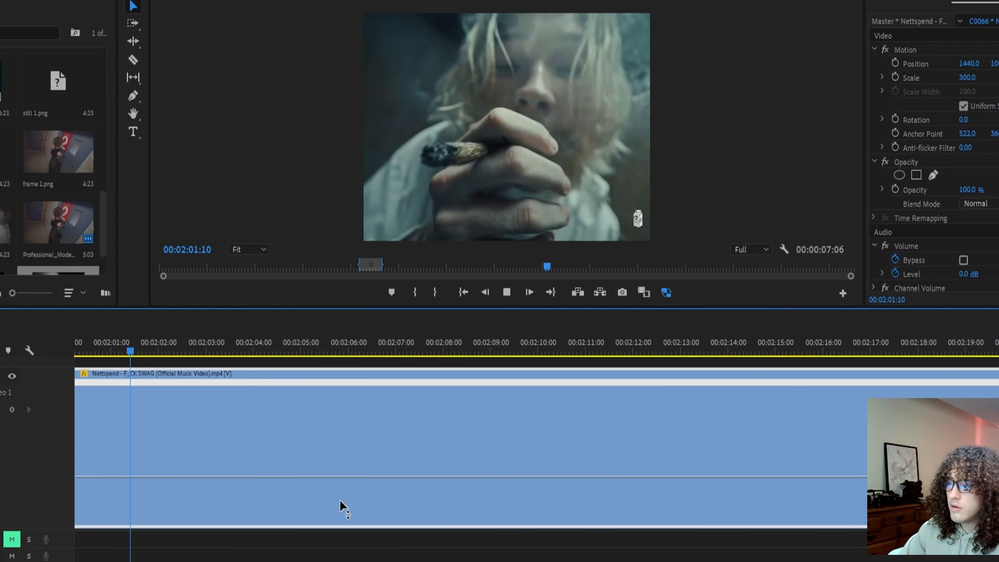
key(space)
scroll(235, 464, down, 3)
scroll(160, 457, down, 6)
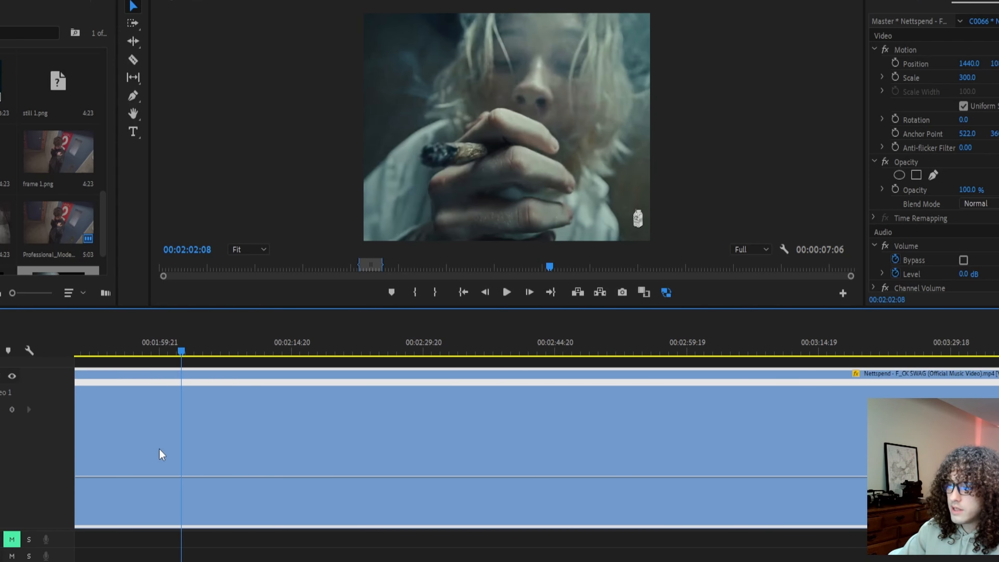
- Examine the time-remapped clip's full extent and its speed keyframes in the timeline
scroll(394, 433, left, 5)
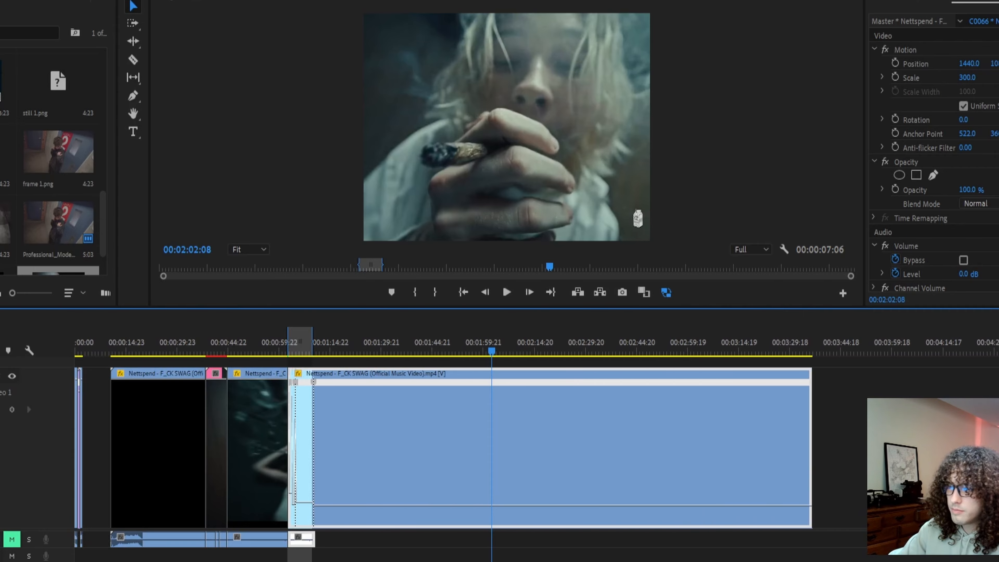
scroll(271, 447, up, 4)
scroll(298, 440, down, 3)
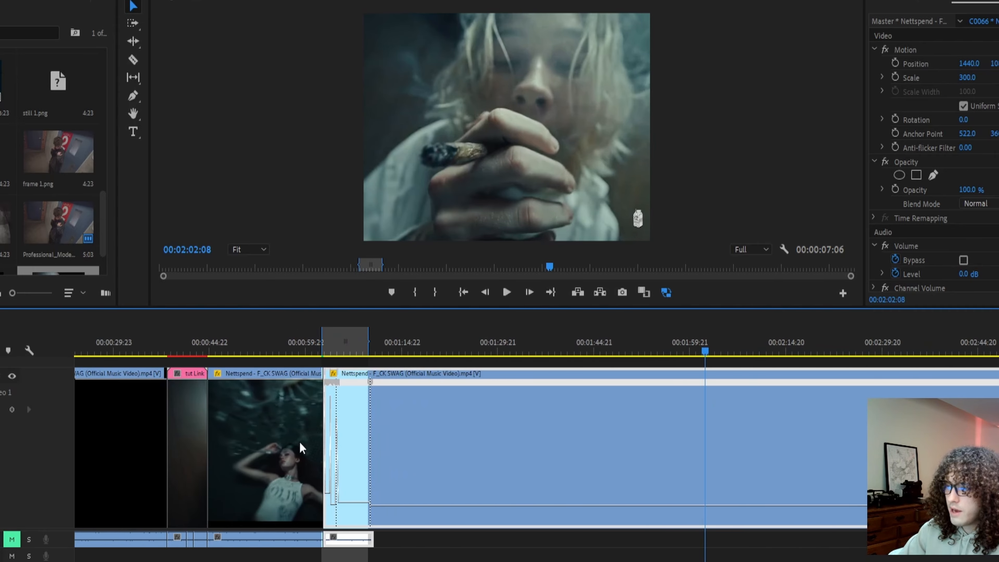
scroll(300, 443, up, 3)
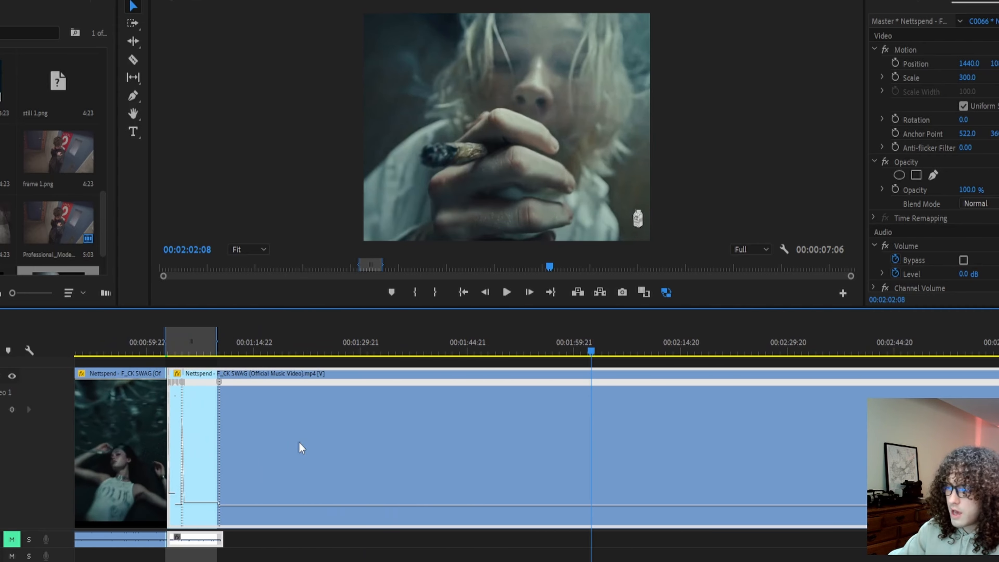
scroll(519, 445, left, 4)
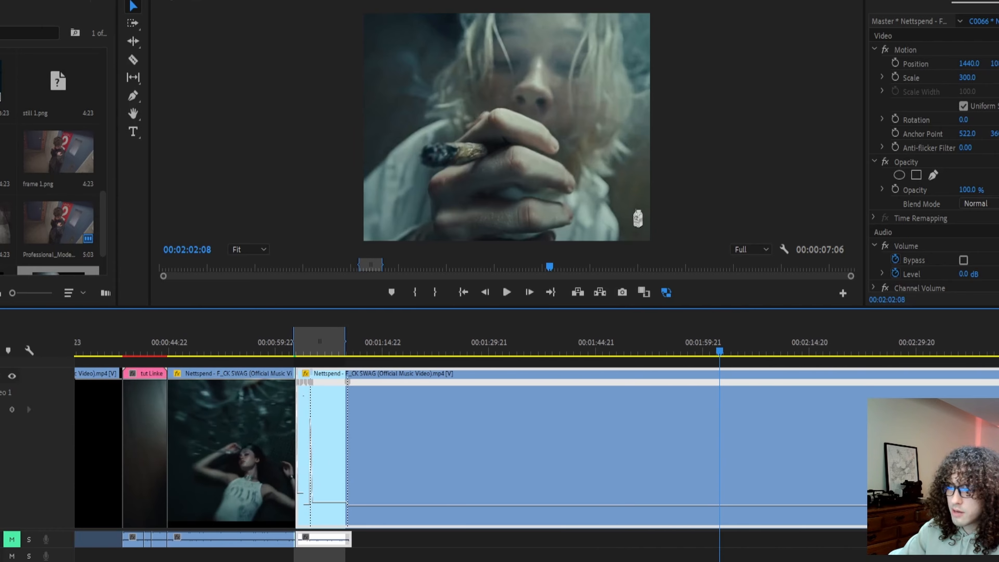
scroll(366, 512, down, 4)
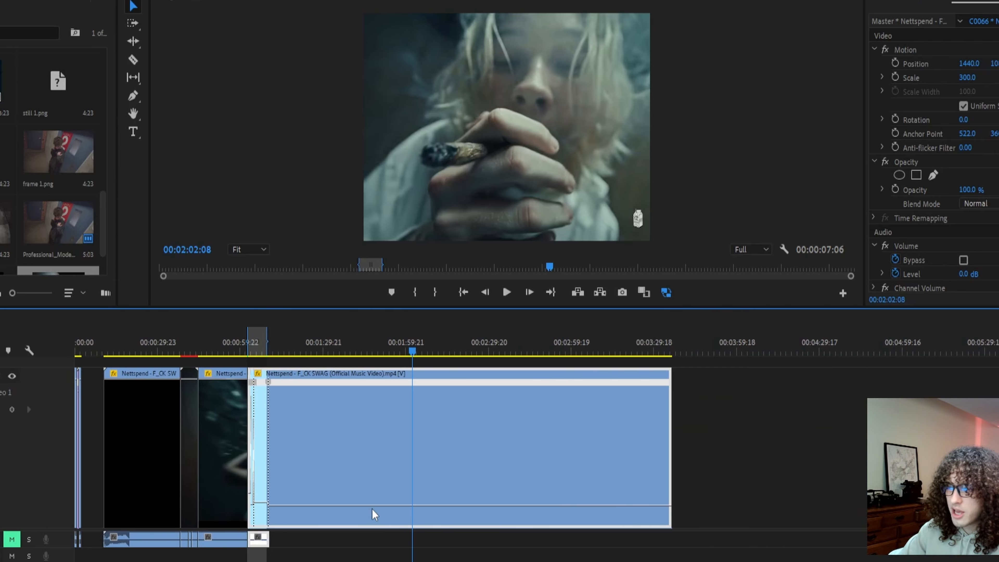
scroll(370, 506, down, 4)
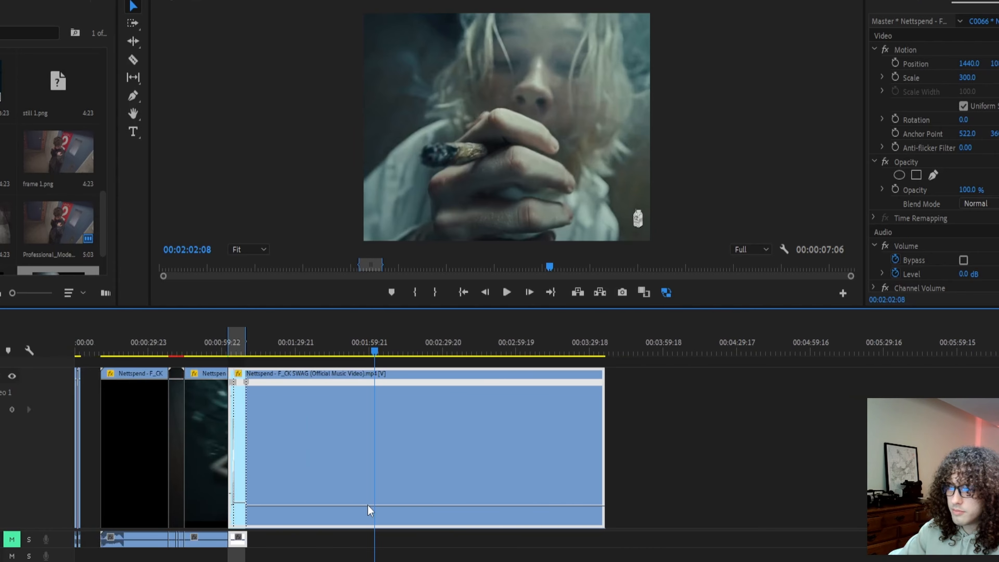
scroll(365, 492, right, 6)
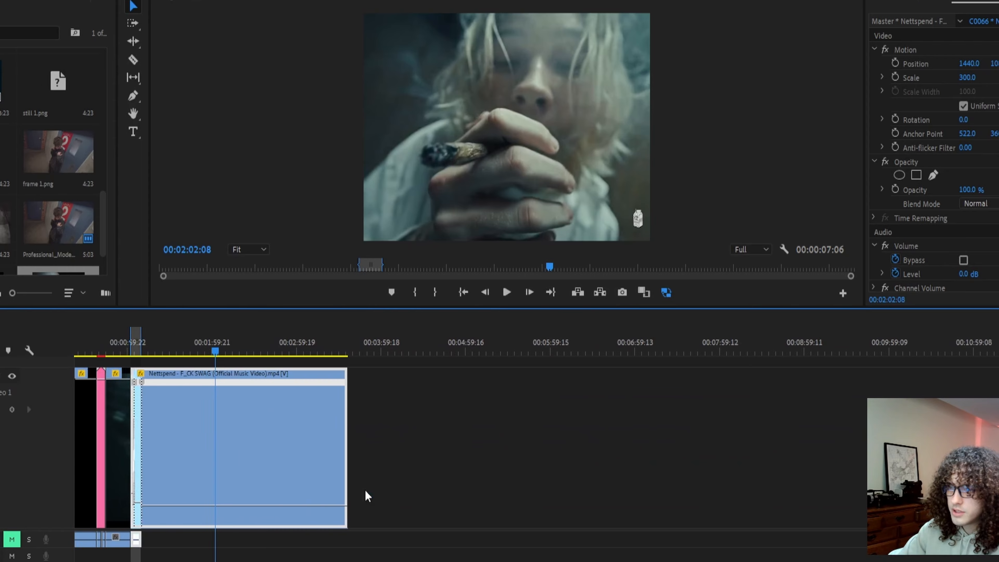
scroll(364, 490, down, 3)
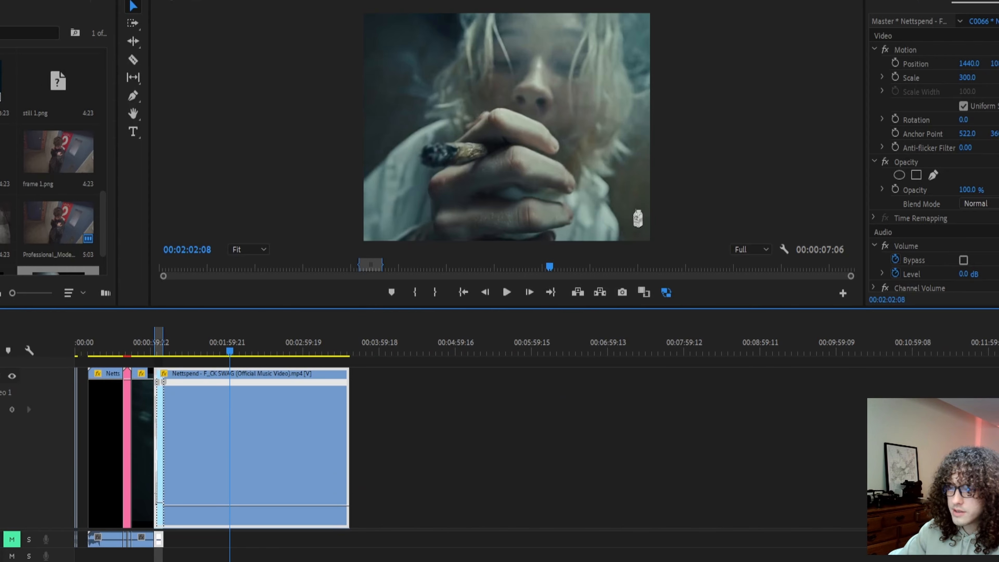
scroll(182, 449, up, 8)
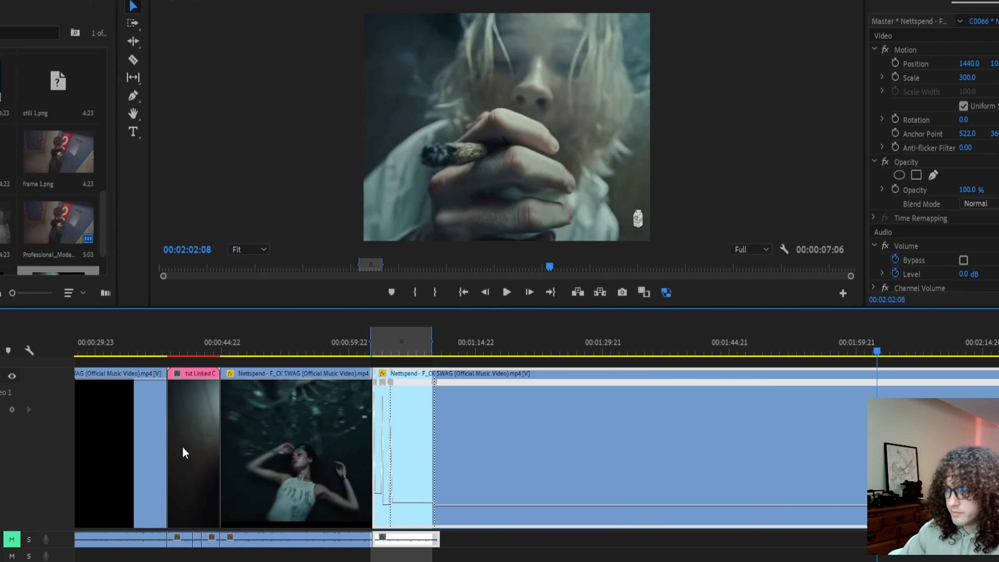
- Scrub the ramps to 00:01:05:07 and raise the speed of the section after the last ramp to 180%
click(406, 342)
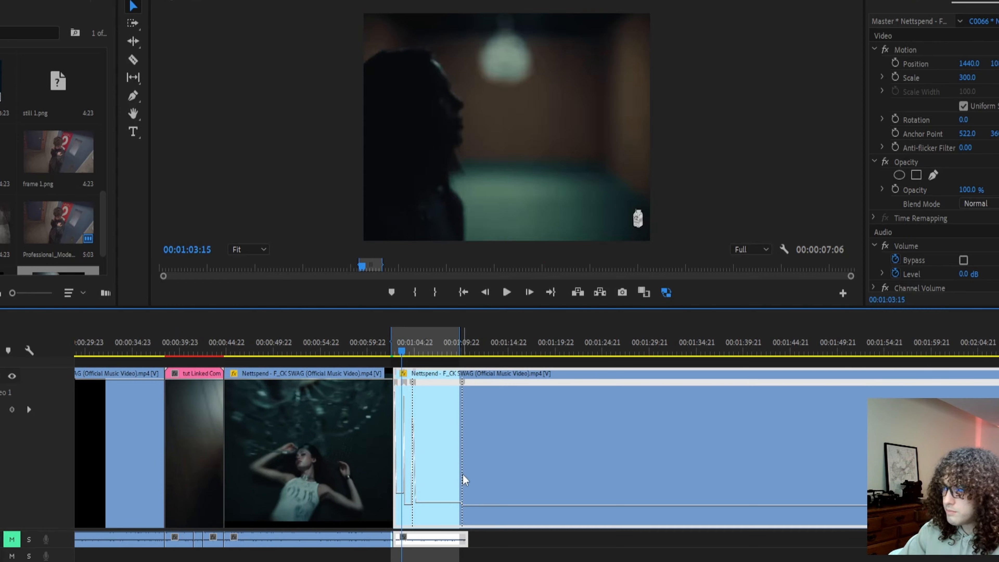
scroll(462, 474, up, 2)
scroll(523, 449, up, 2)
drag(287, 345, 261, 385)
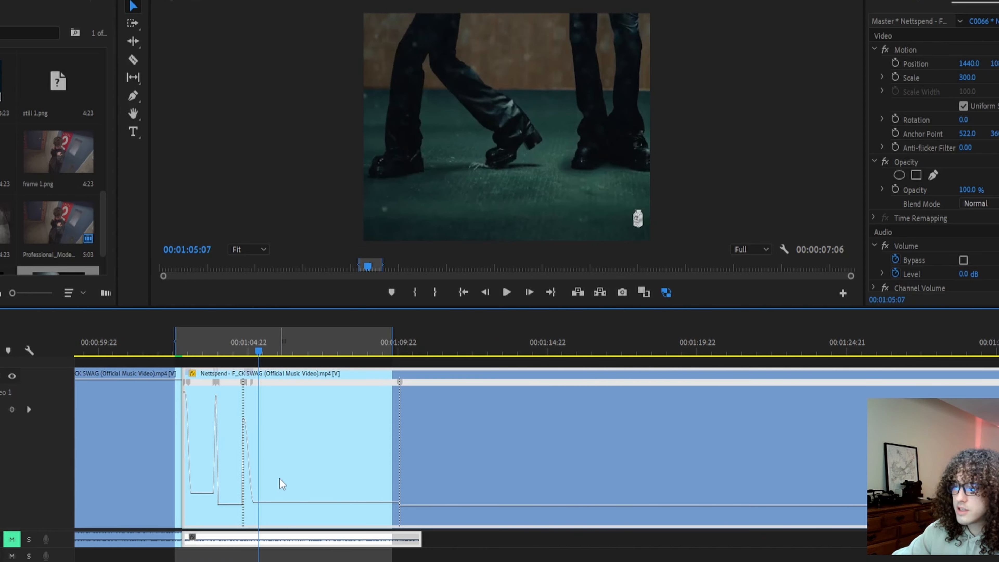
scroll(280, 479, up, 3)
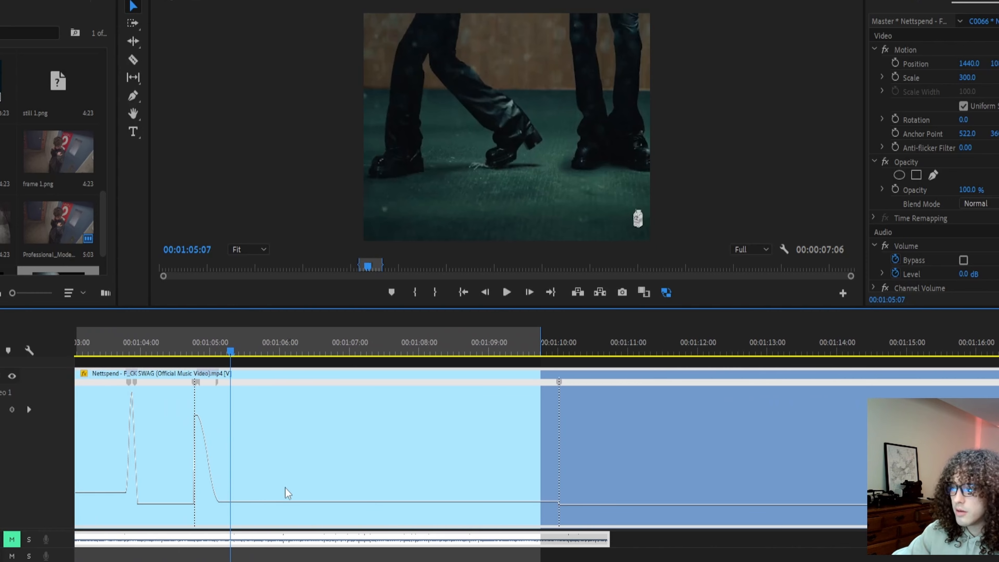
drag(253, 501, 252, 480)
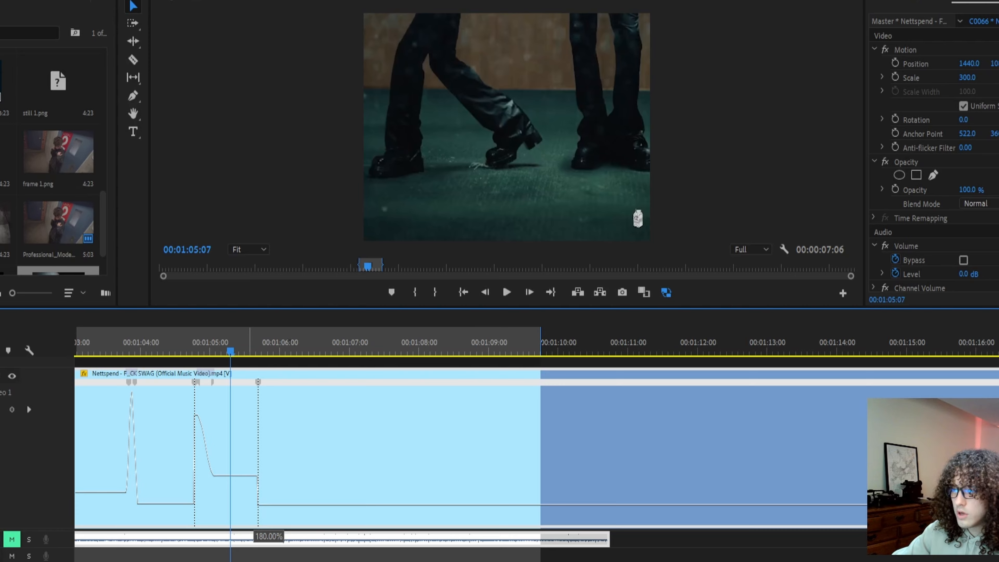
drag(253, 475, 253, 475)
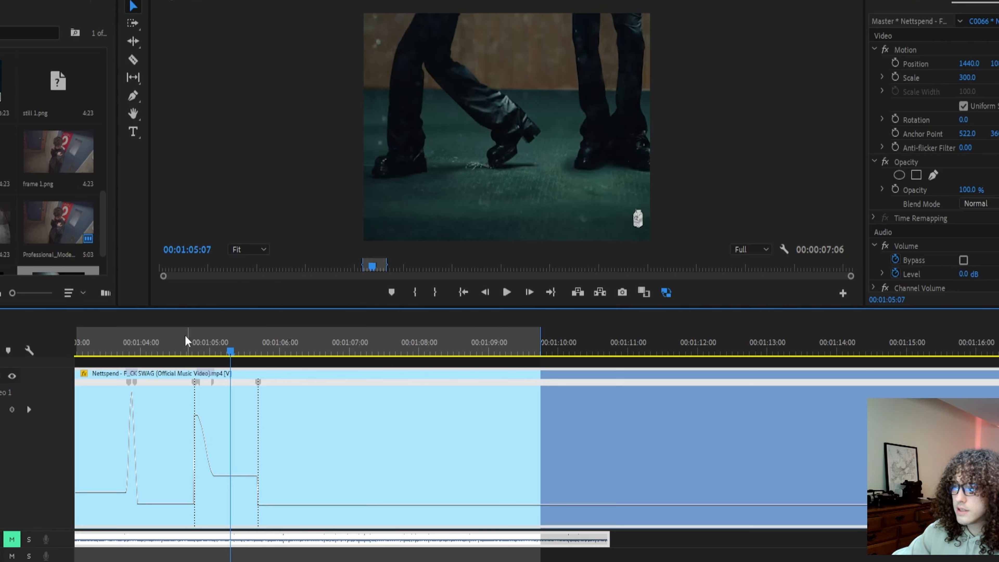
- Play the last ramp and the 180% section, and scrub past its end keyframe to 00:01:07:21
click(176, 339)
key(space)
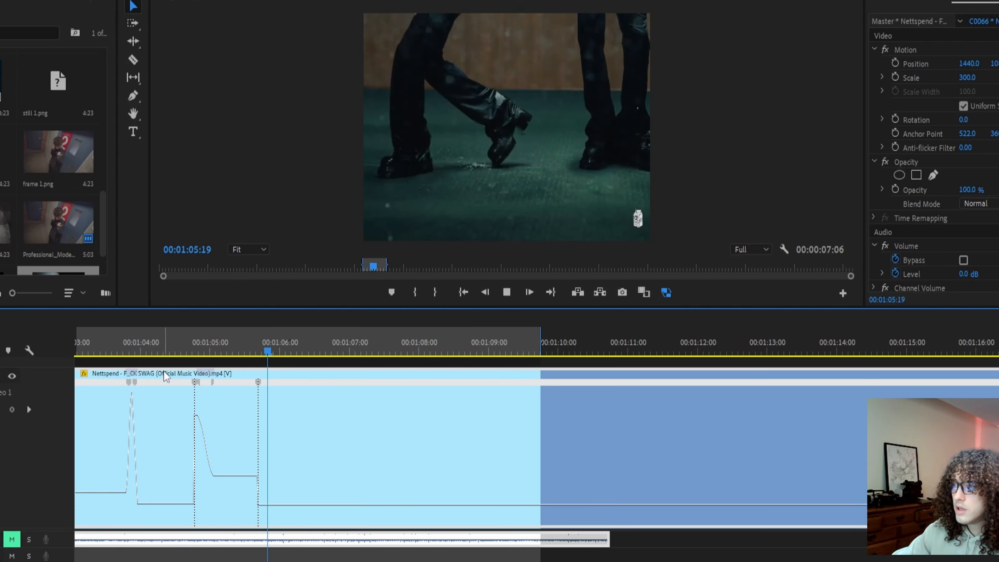
drag(225, 352, 344, 378)
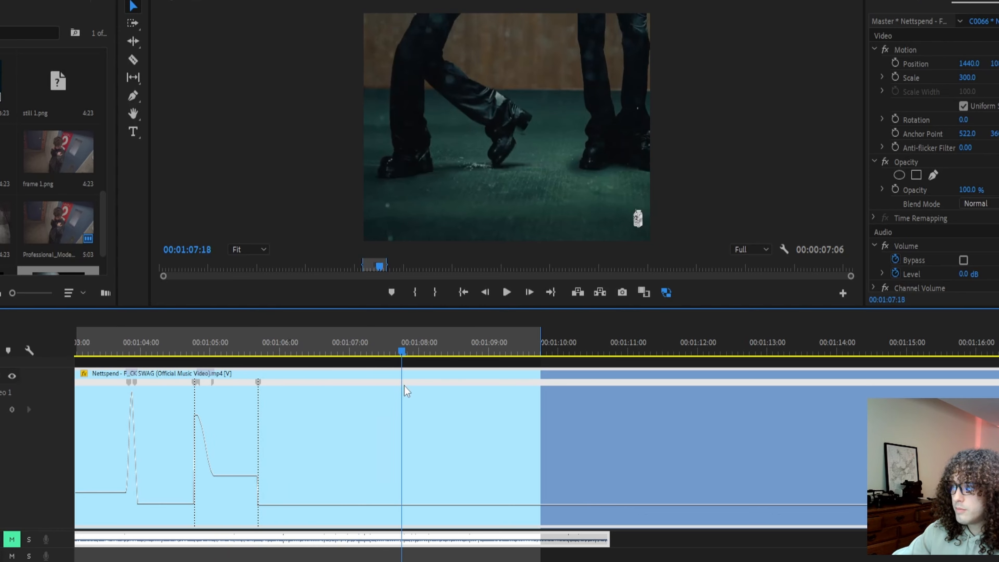
drag(404, 386, 410, 392)
- Add a speed keyframe to the time-remapped clip at 00:02:21:12, on the close-up of the smoker
scroll(438, 445, down, 7)
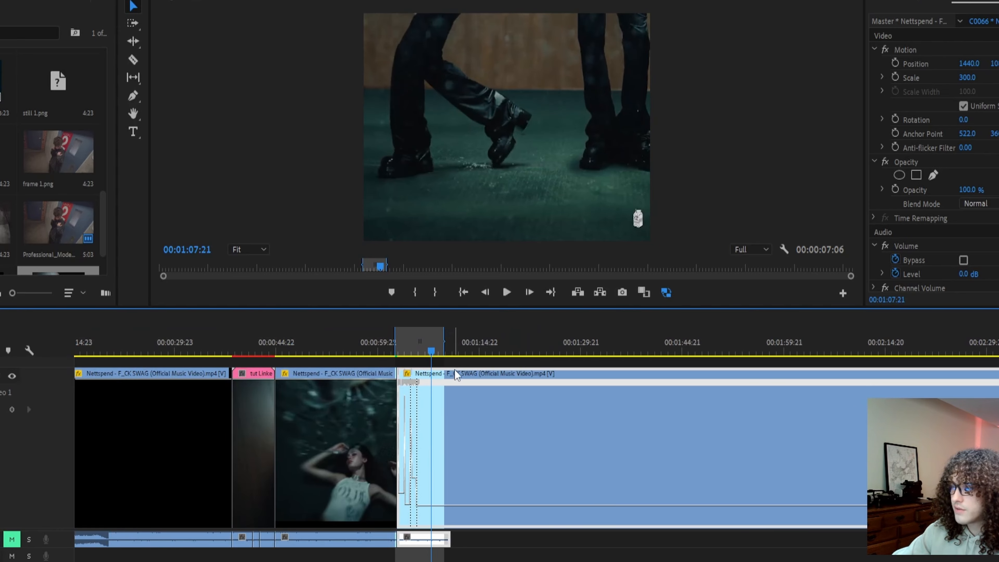
scroll(465, 365, down, 3)
drag(320, 346, 585, 399)
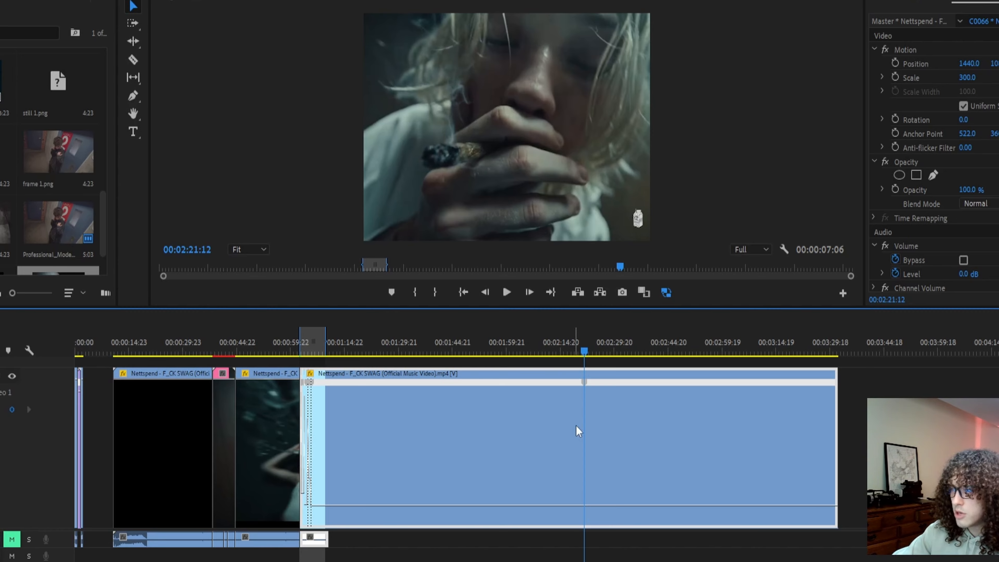
scroll(406, 433, up, 3)
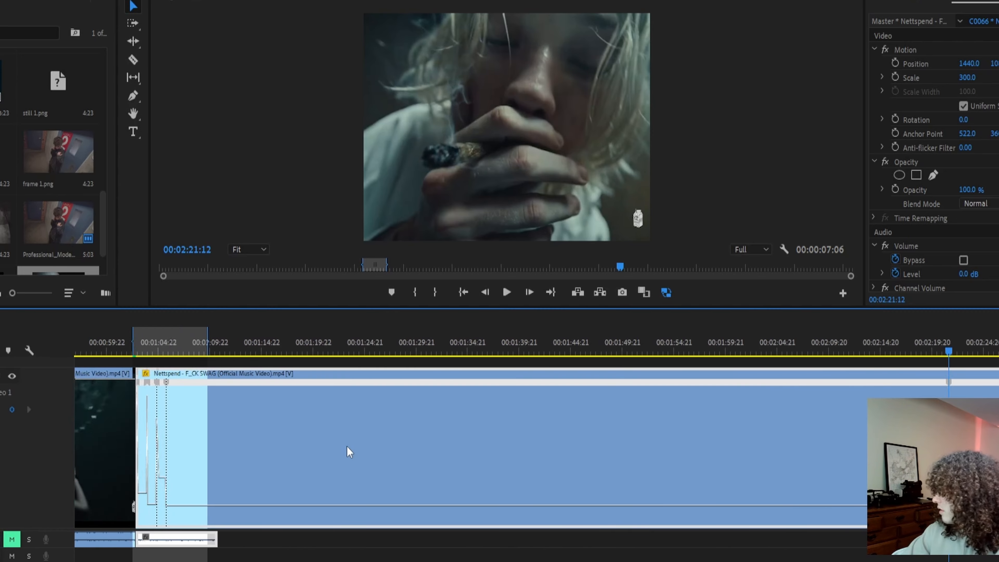
- Raise the speed of the clip section between the last ramp's end keyframe and the 00:02:21:12 keyframe
scroll(347, 446, up, 1)
click(103, 336)
scroll(143, 495, up, 1)
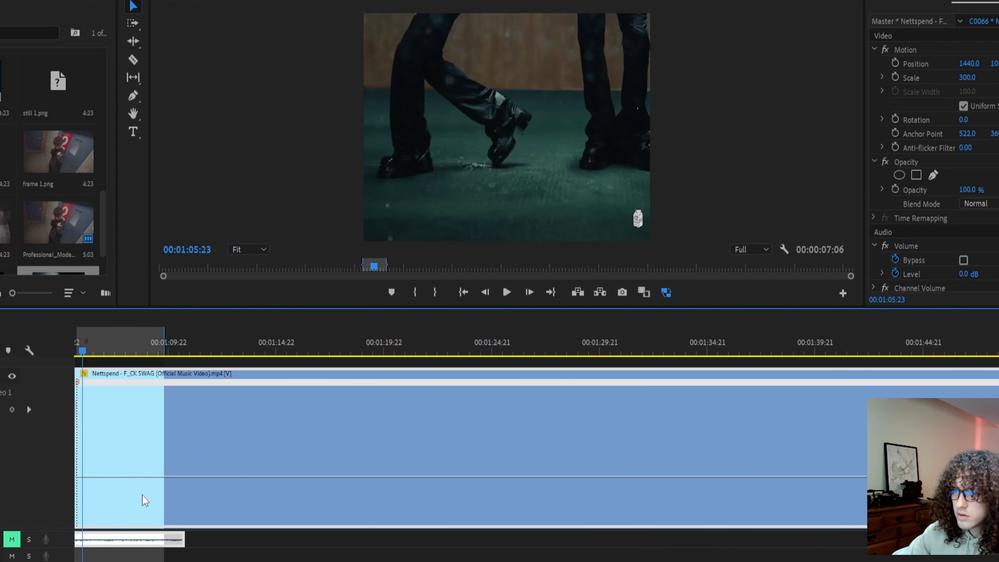
scroll(143, 495, up, 1)
scroll(145, 495, down, 3)
scroll(119, 475, up, 3)
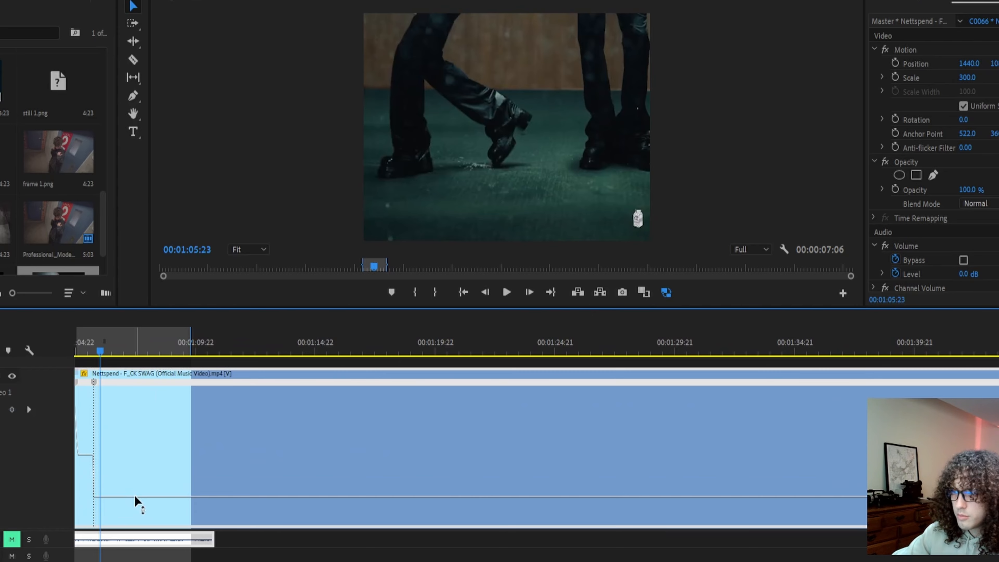
scroll(134, 496, left, 3)
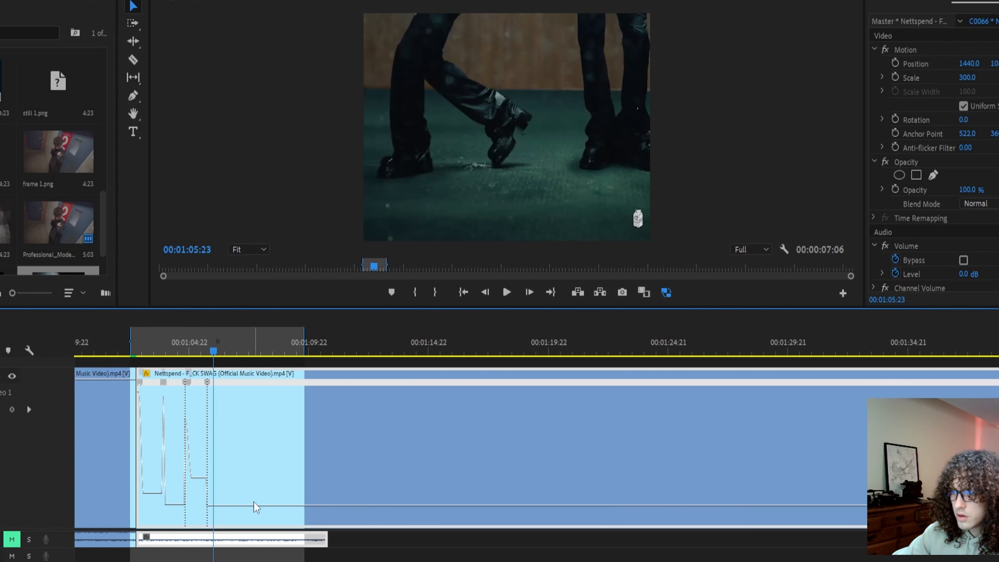
drag(252, 506, 251, 264)
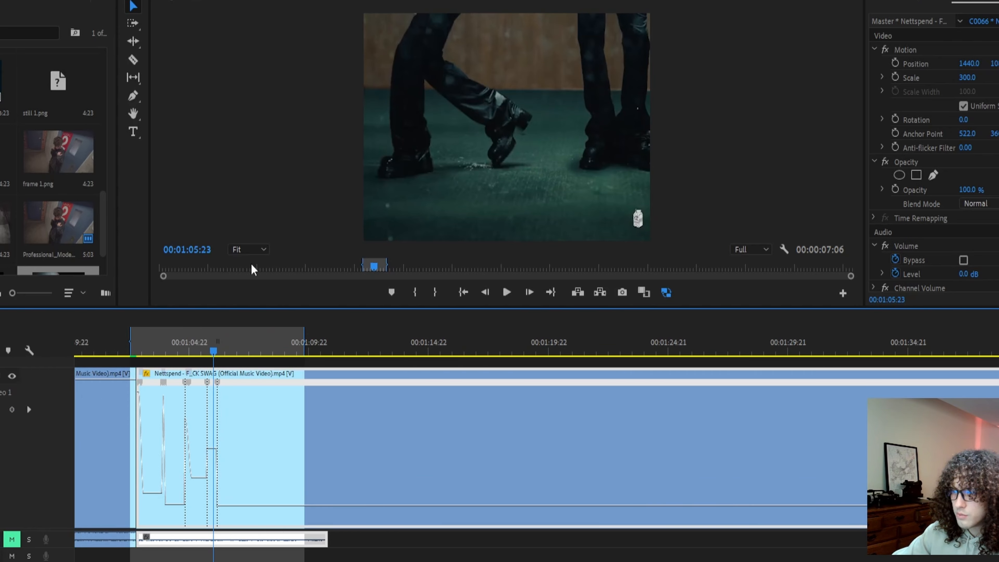
- Raise the fast section's speed further so its end keyframe falls at about 00:01:05:23, and scrub to 00:01:05:20
scroll(190, 444, up, 5)
scroll(228, 454, up, 3)
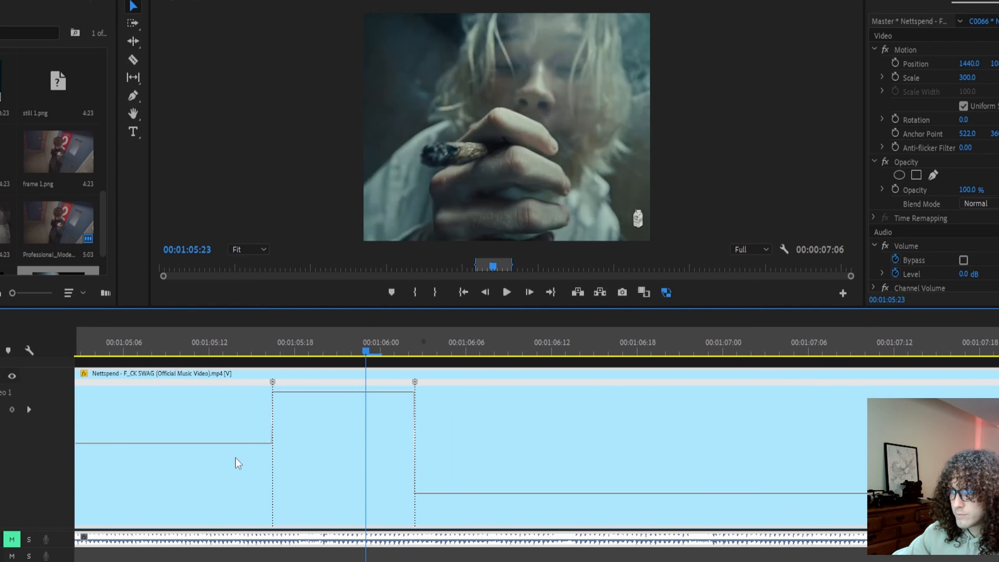
scroll(236, 461, down, 2)
drag(298, 429, 297, 392)
drag(239, 350, 290, 427)
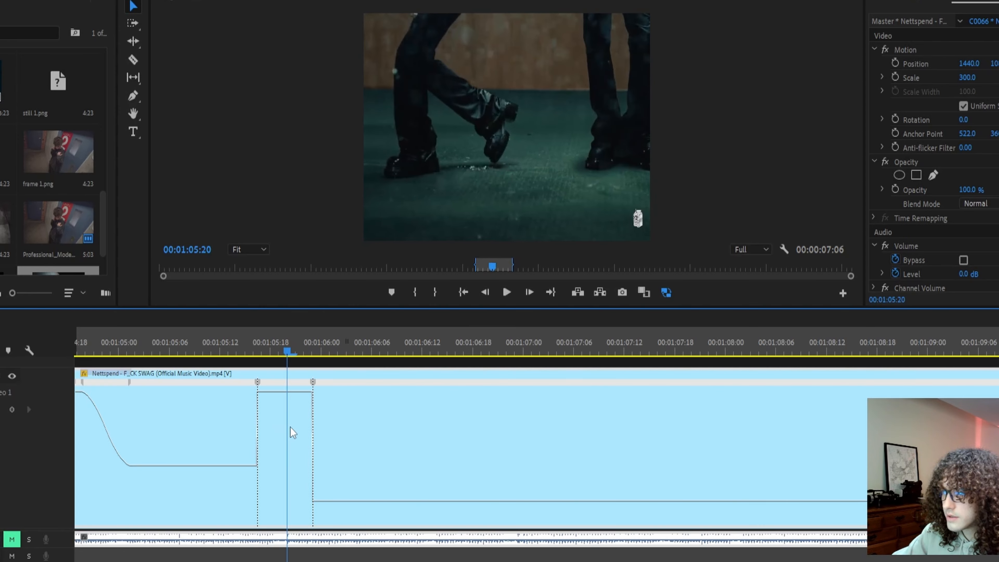
- Spread the fast section's end keyframe into a ramp of about 10 frames and its start keyframe into about 2, smoothing both curves
drag(313, 382, 274, 385)
click(302, 410)
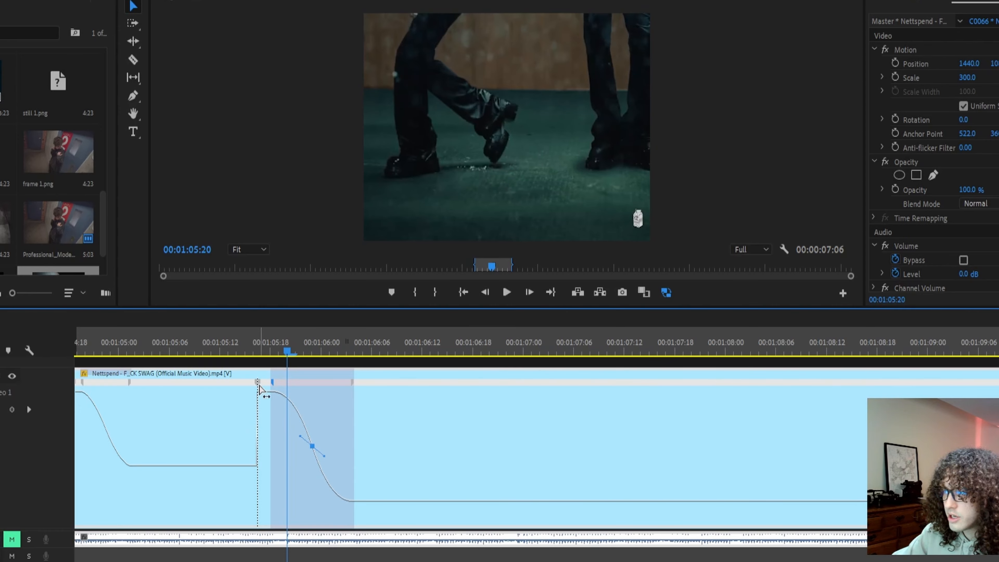
drag(259, 382, 292, 394)
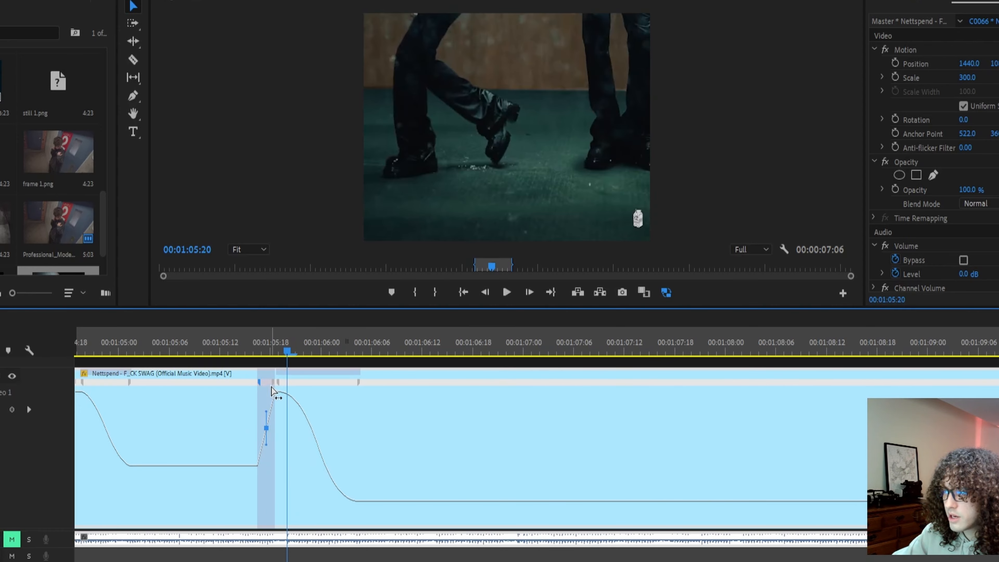
click(267, 413)
- Play the new ramps into the smoking close-up and scrub ahead to 00:01:07:10
key(space)
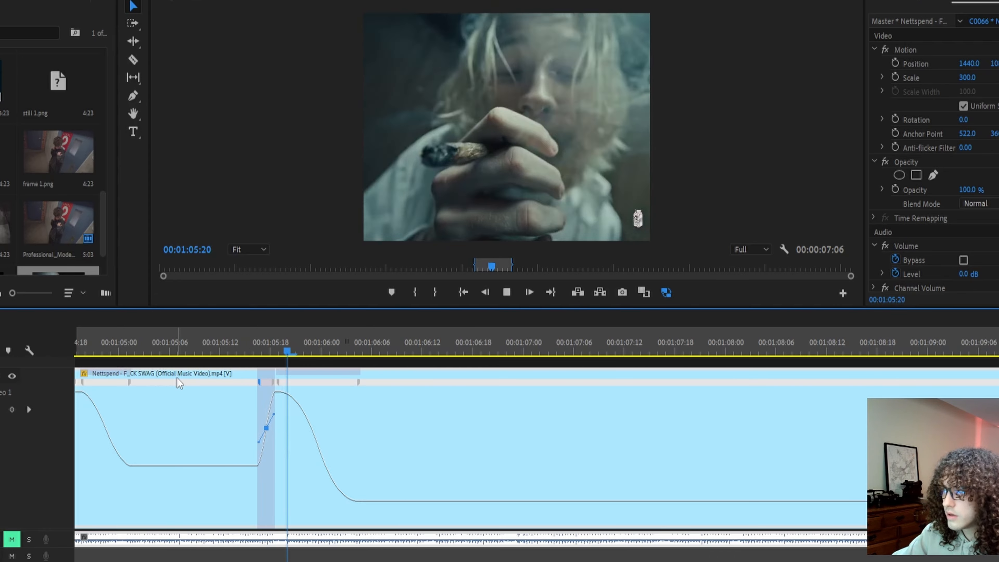
key(space)
scroll(356, 448, down, 3)
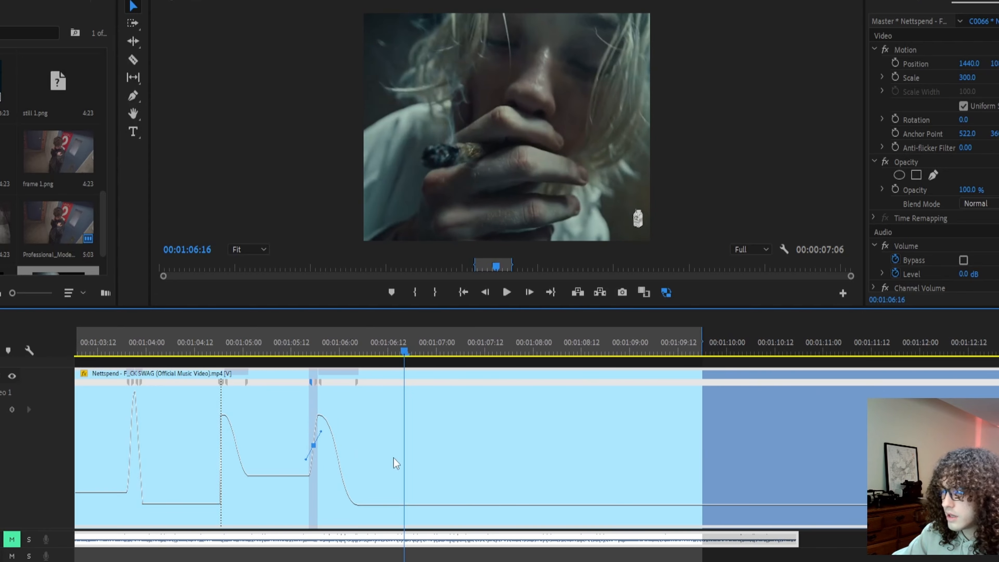
drag(366, 345, 476, 372)
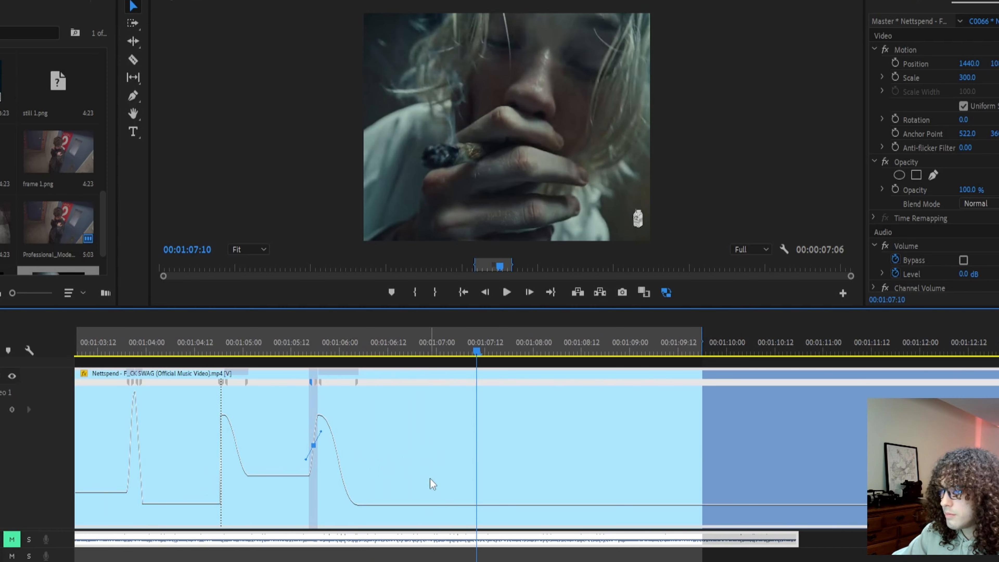
- Add a speed keyframe at 00:01:11:08 and slightly raise the speed of the slow section between the last ramp and it
click(429, 508)
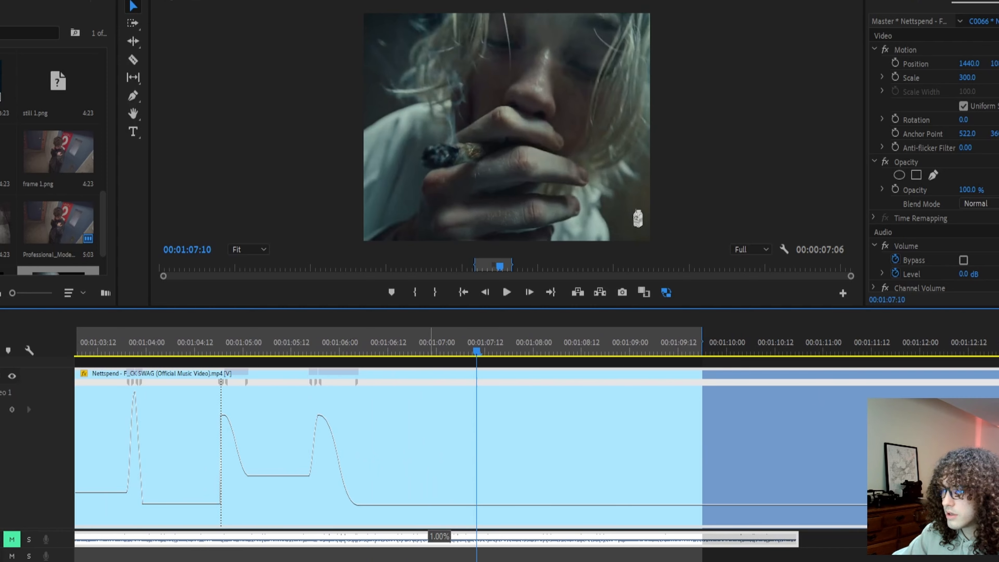
drag(428, 505, 428, 504)
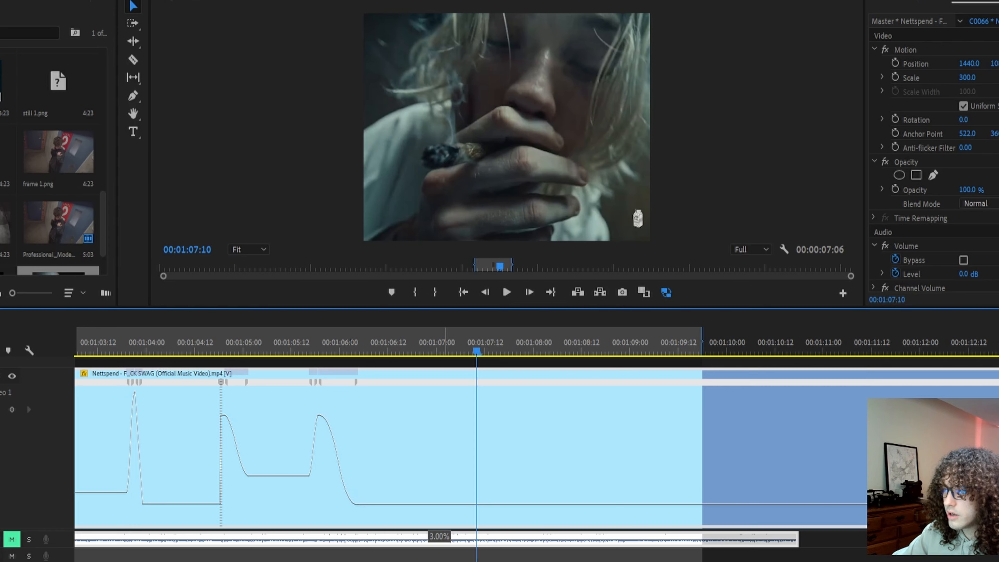
drag(383, 354, 856, 436)
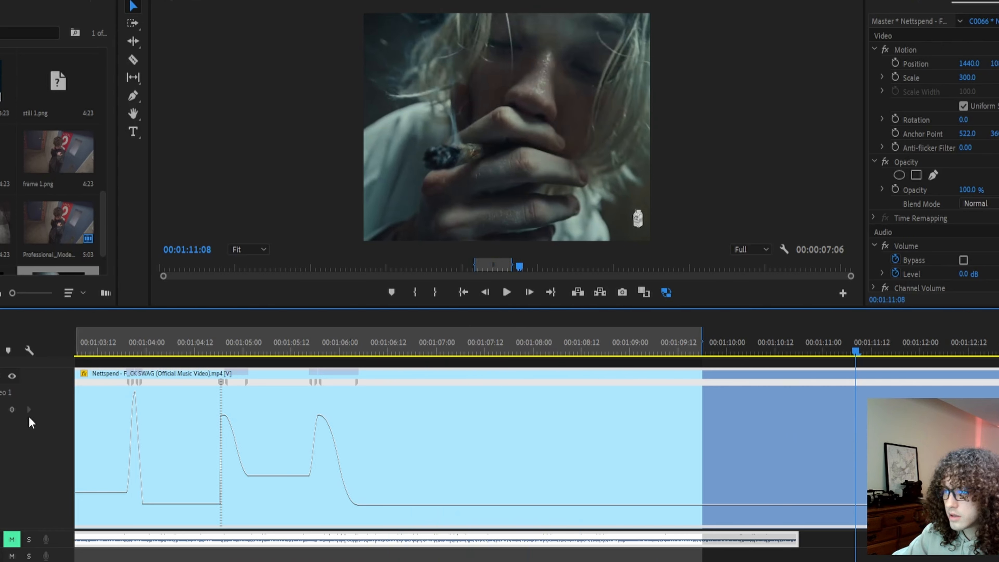
drag(609, 505, 608, 498)
- Scrub the close-up to 00:01:11:05 and raise the speed of the section after the last keyframe
scroll(486, 422, down, 3)
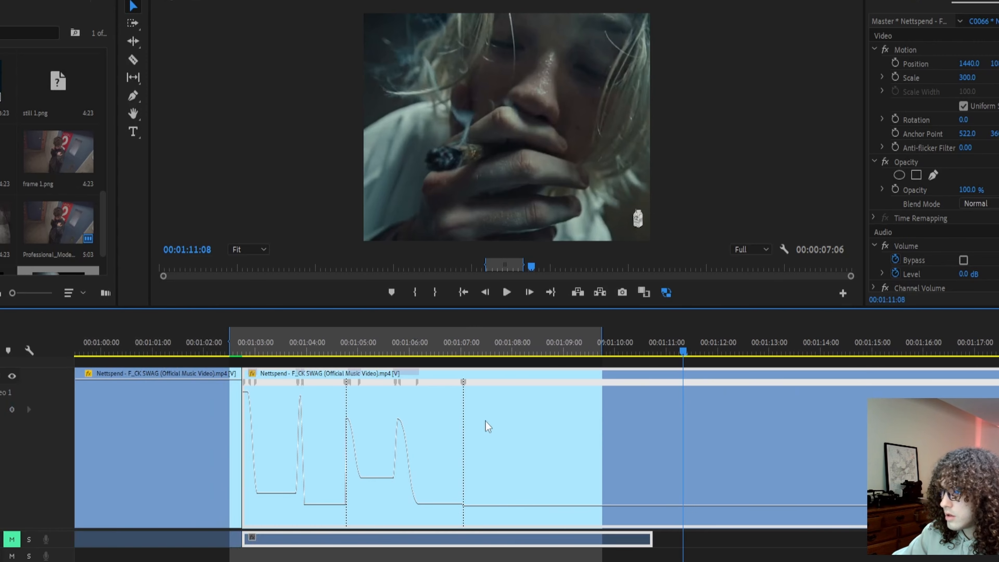
drag(475, 352, 677, 384)
scroll(762, 422, down, 2)
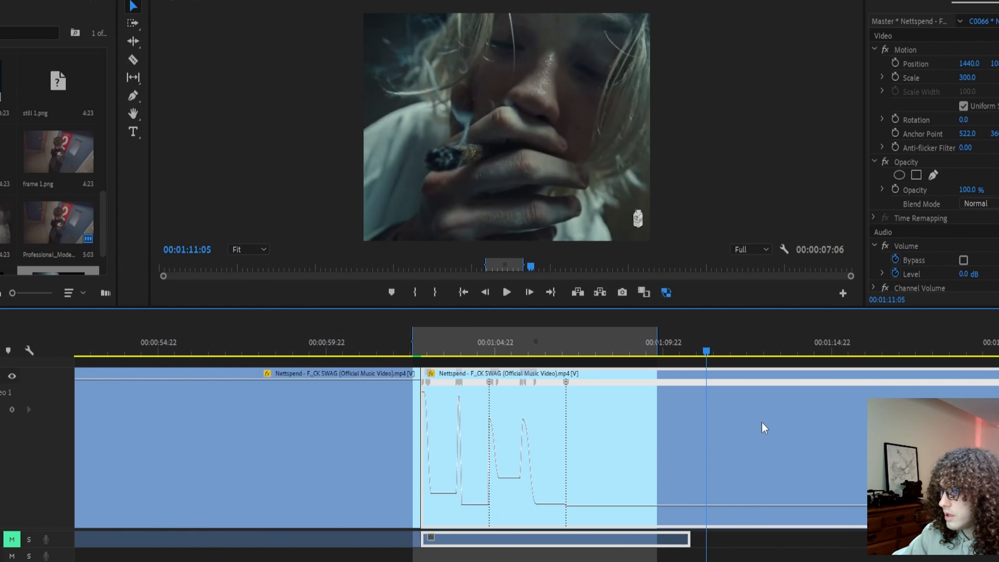
drag(618, 505, 628, 490)
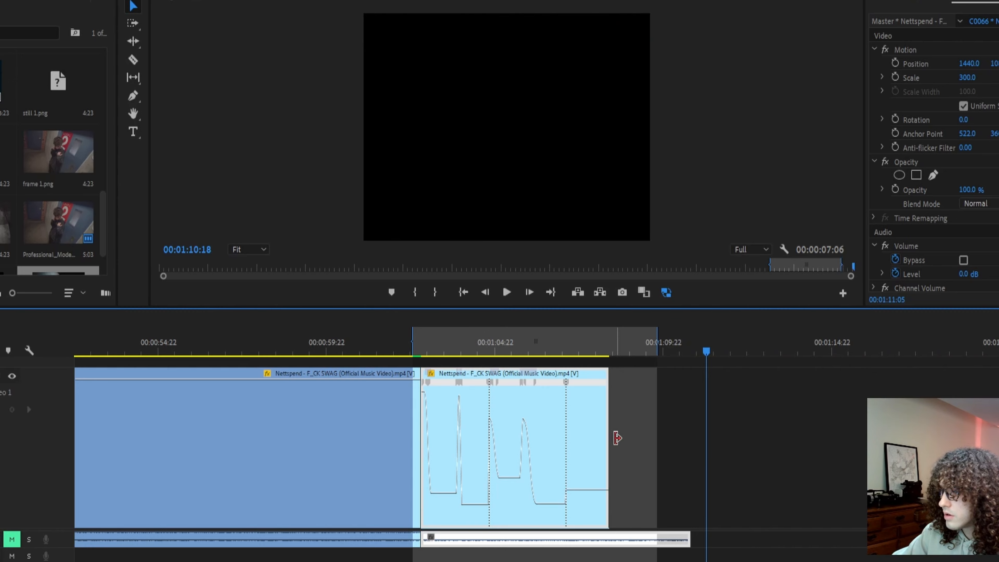
- Spread the last speed keyframe at 00:01:07:01 into a ramp of about 10 frames and smooth its curve
scroll(628, 433, up, 4)
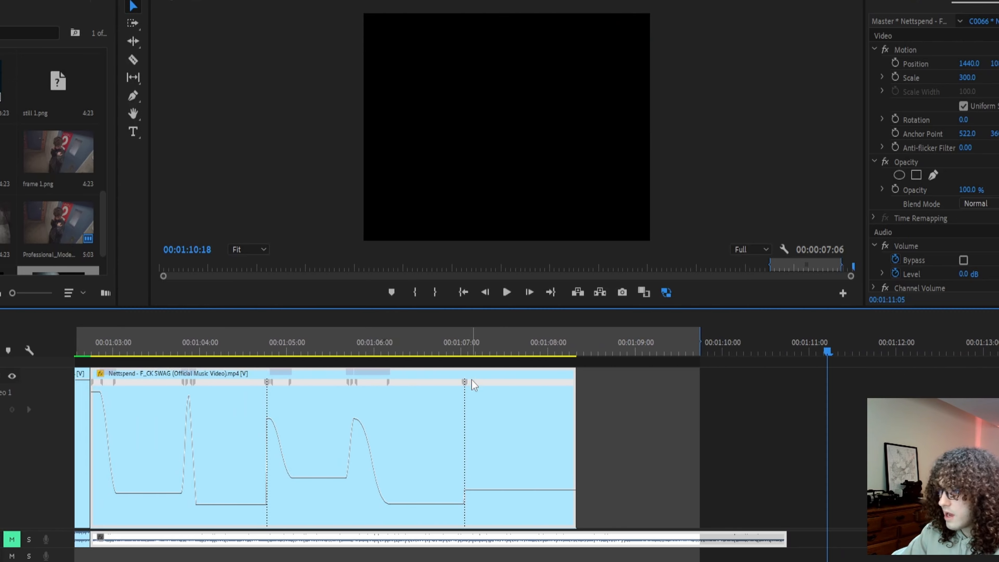
drag(468, 381, 499, 382)
click(483, 497)
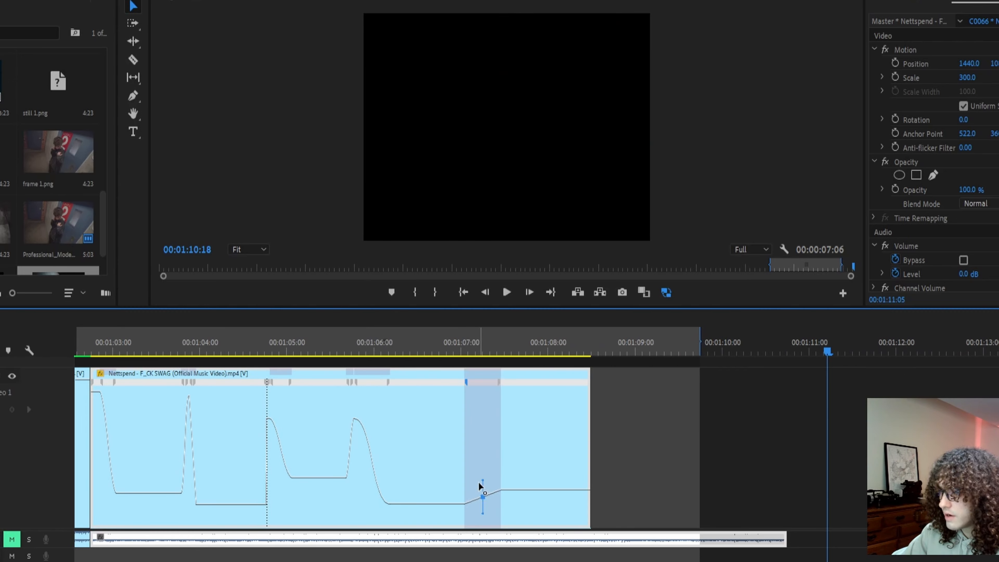
- Scrub across the last ramp to 00:01:07:17, render the marked range and play back the finished speed ramps
drag(432, 344, 524, 352)
scroll(392, 417, down, 3)
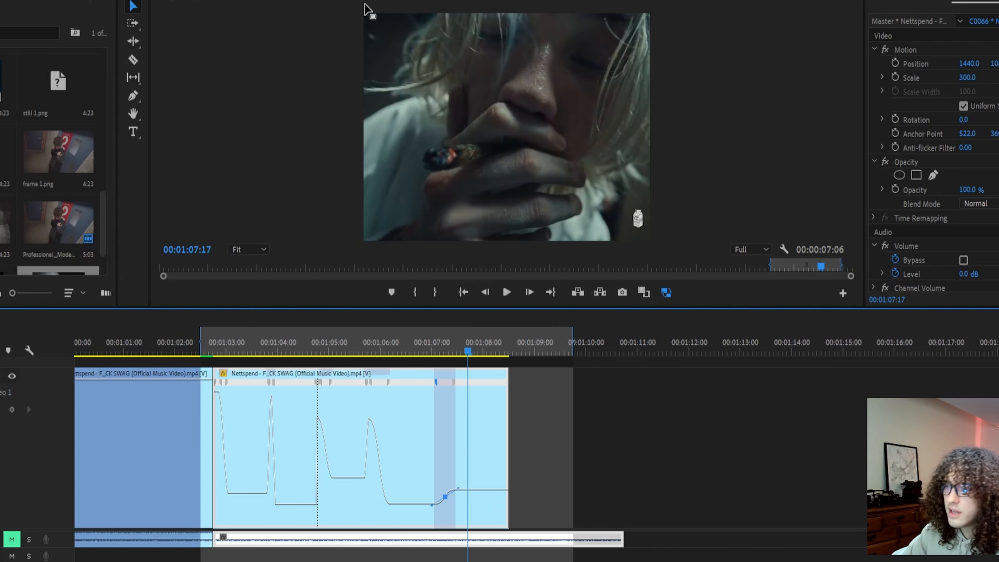
key(alt+s)
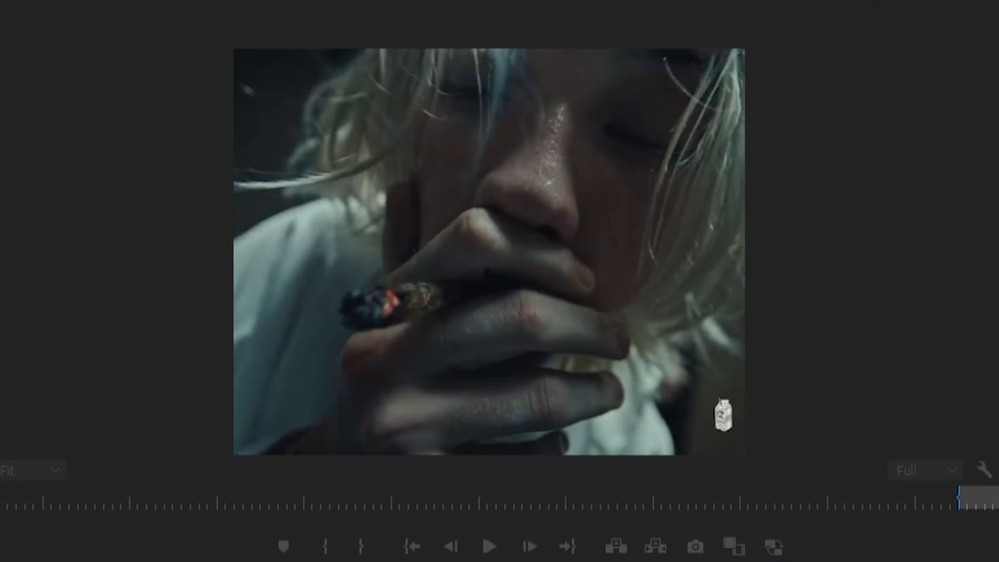
key(space)
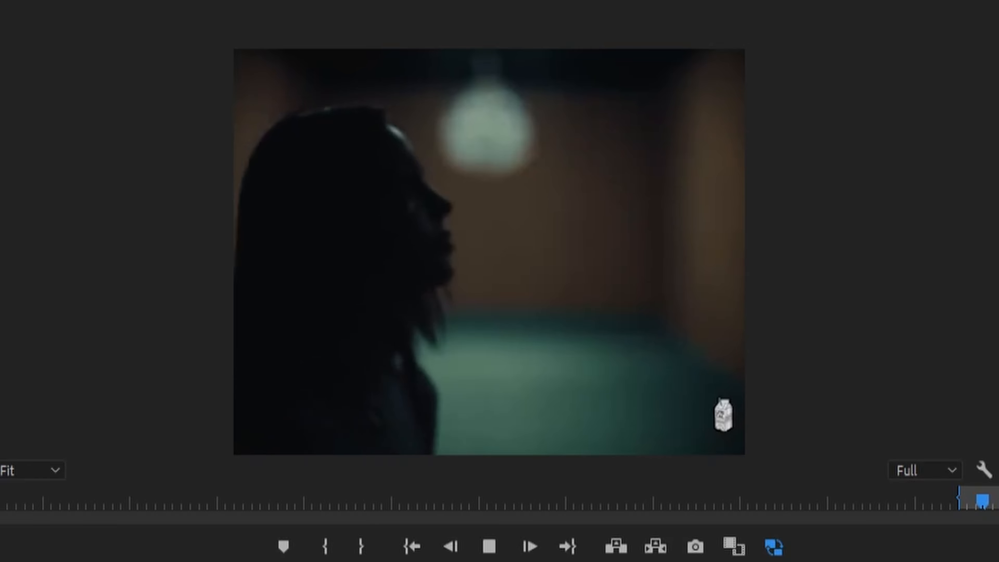